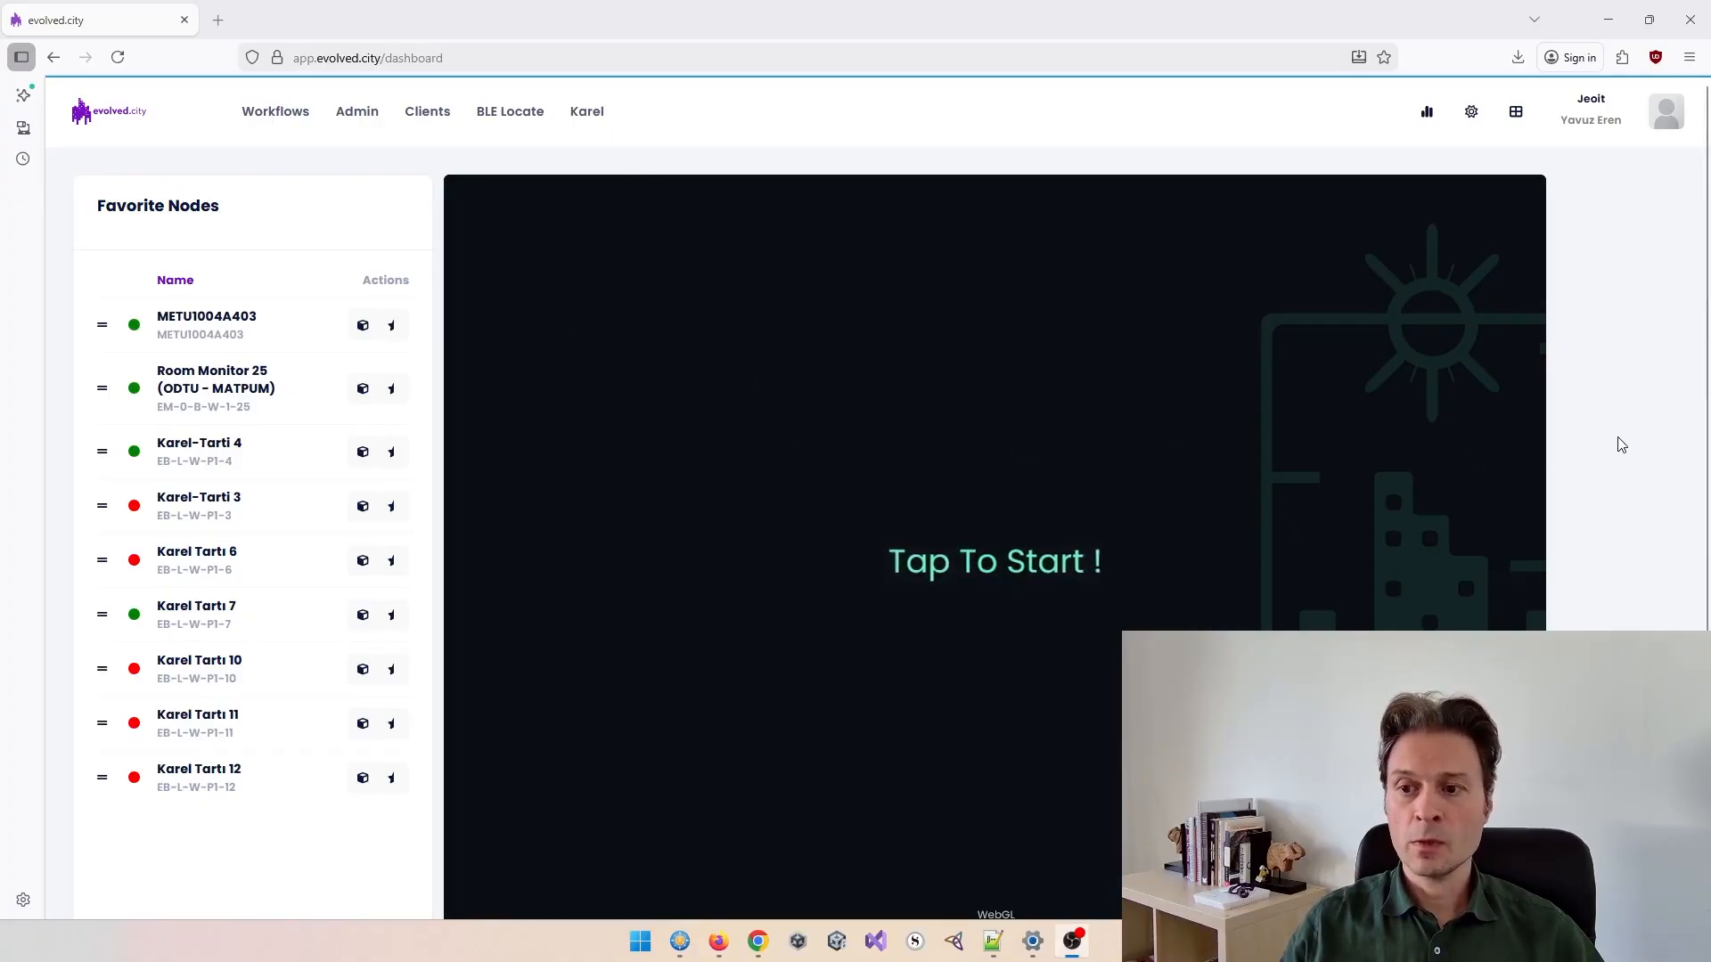
# - Switch the dashboard to layout editing and delete the digital twin, Favorite Nodes and Iamalive widgets
pyautogui.scroll(-3, 1621, 445)
pyautogui.scroll(3, 1621, 444)
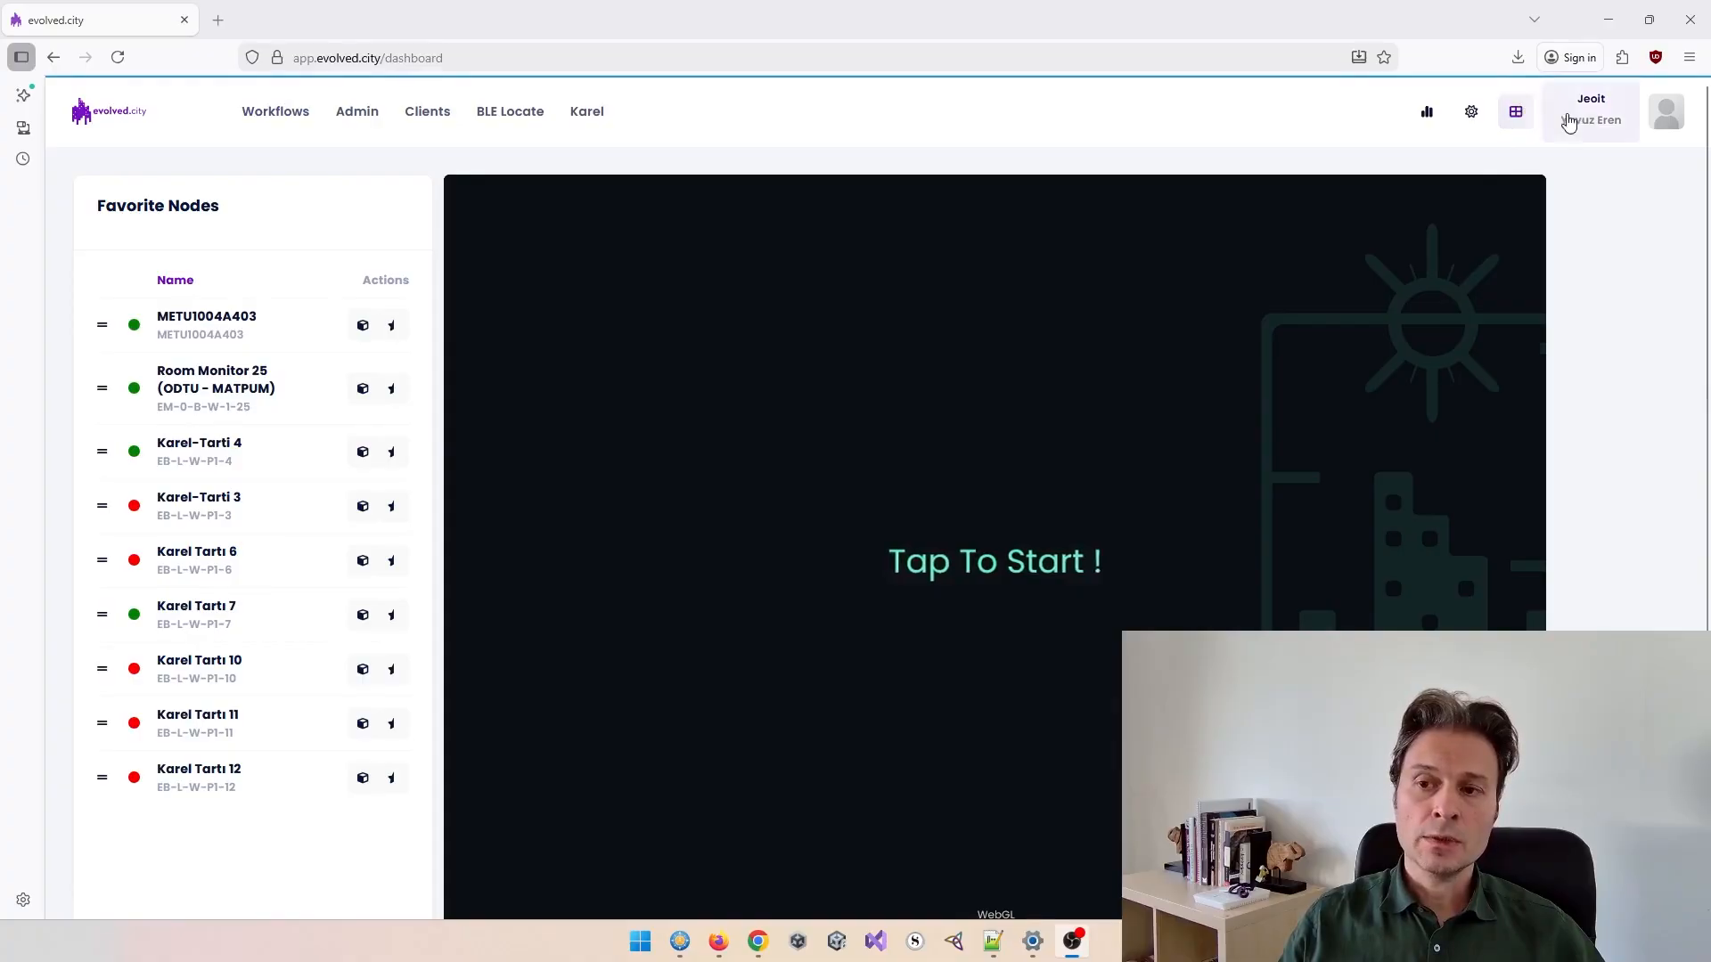
pyautogui.click(1518, 116)
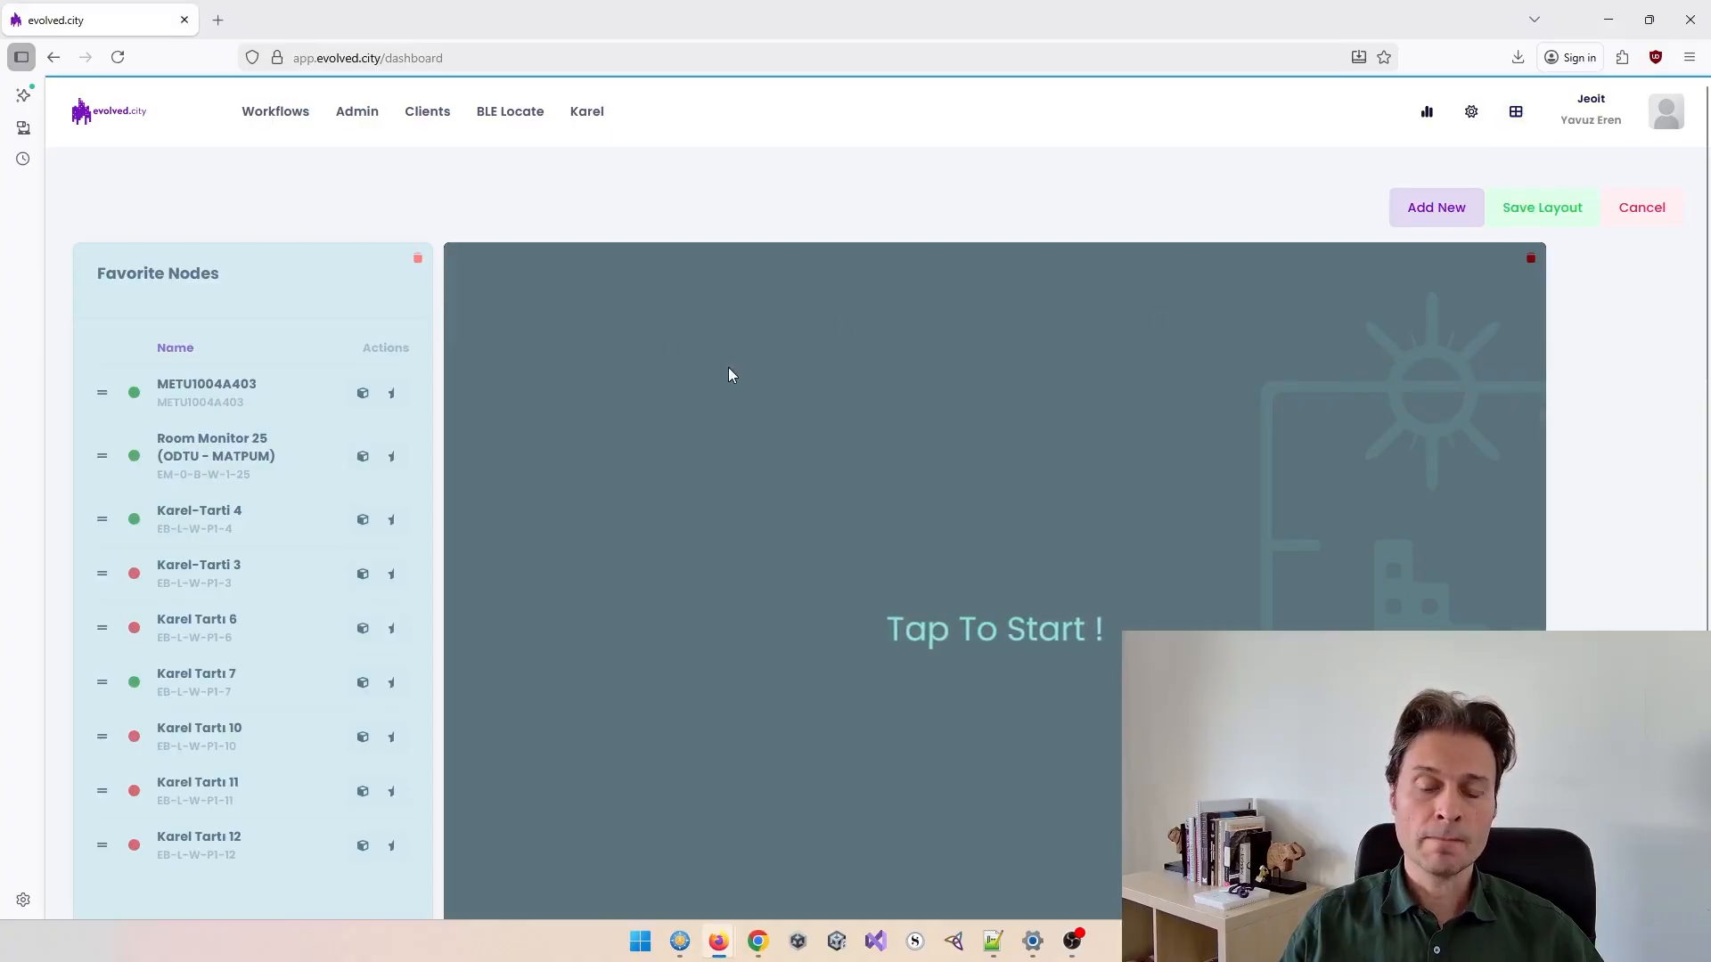
pyautogui.scroll(-4, 734, 374)
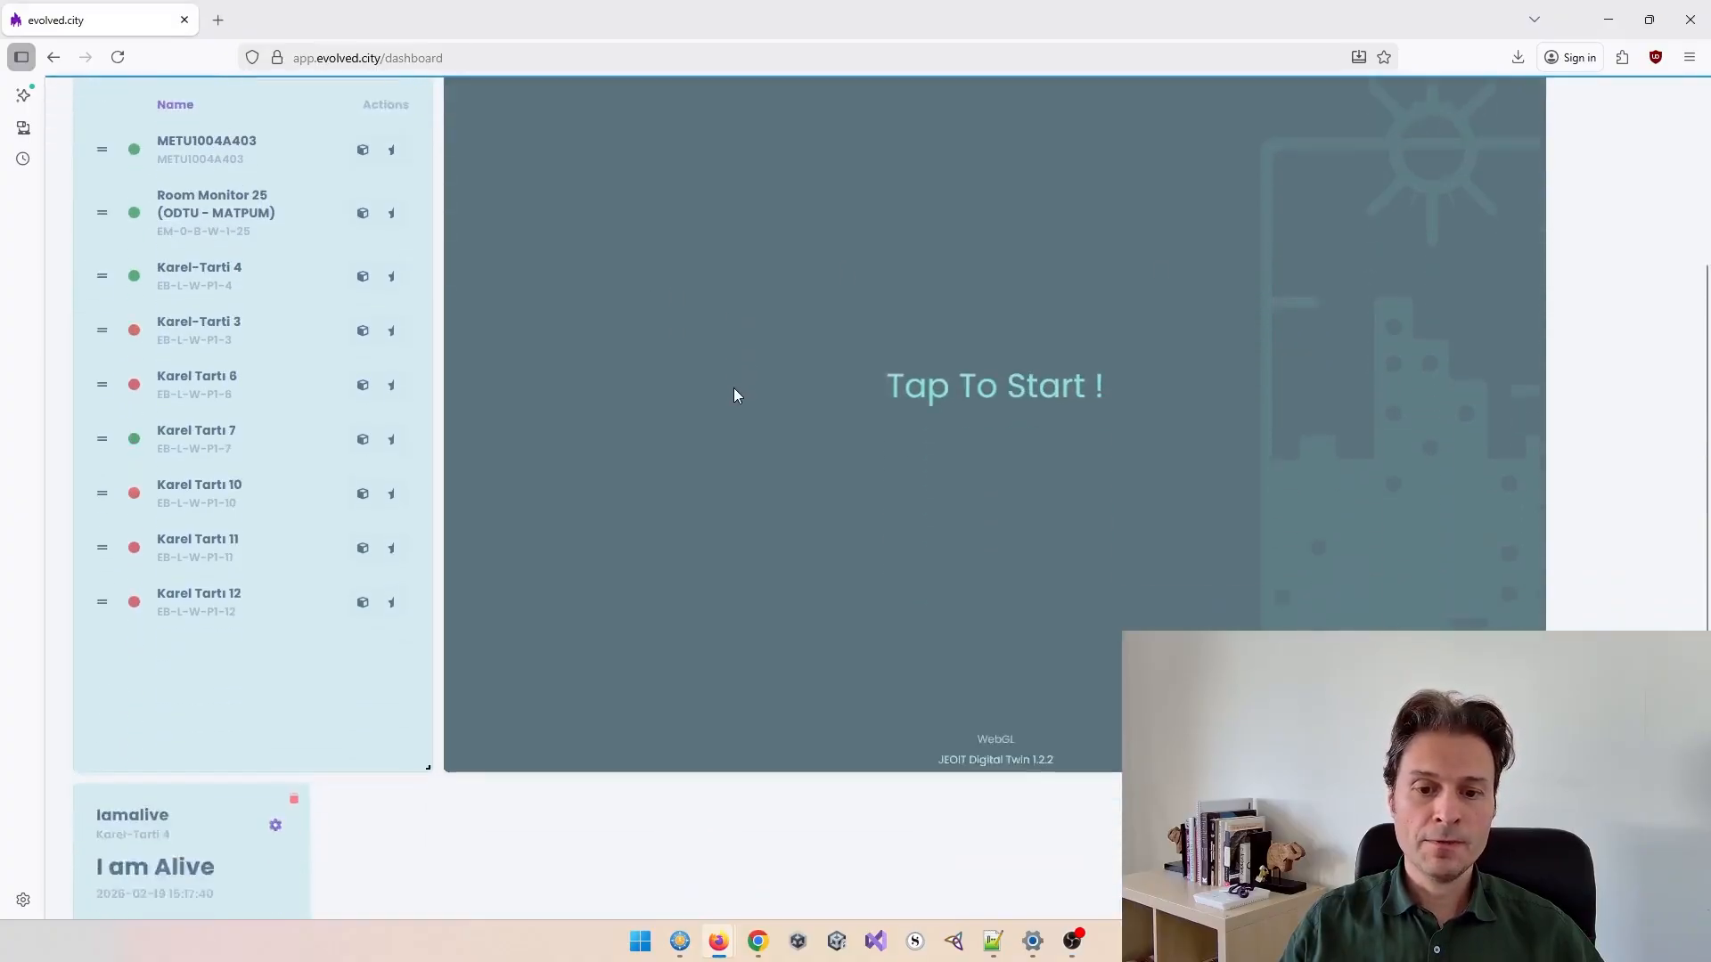
pyautogui.scroll(3, 734, 389)
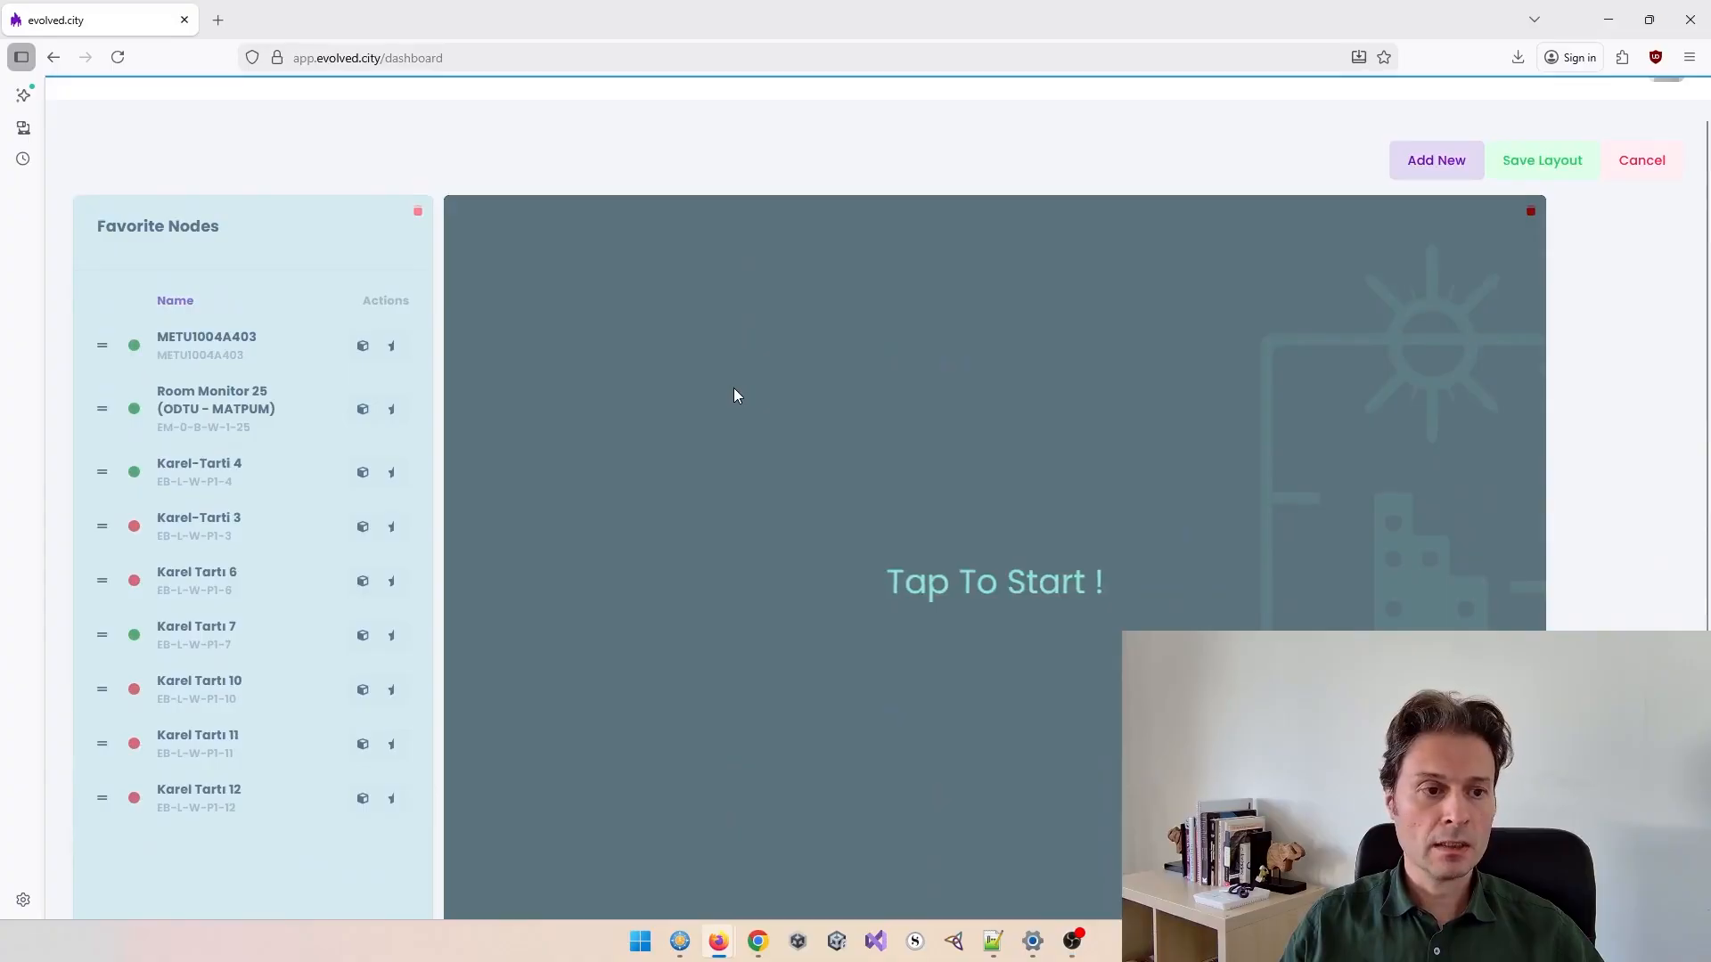
pyautogui.scroll(-1, 734, 390)
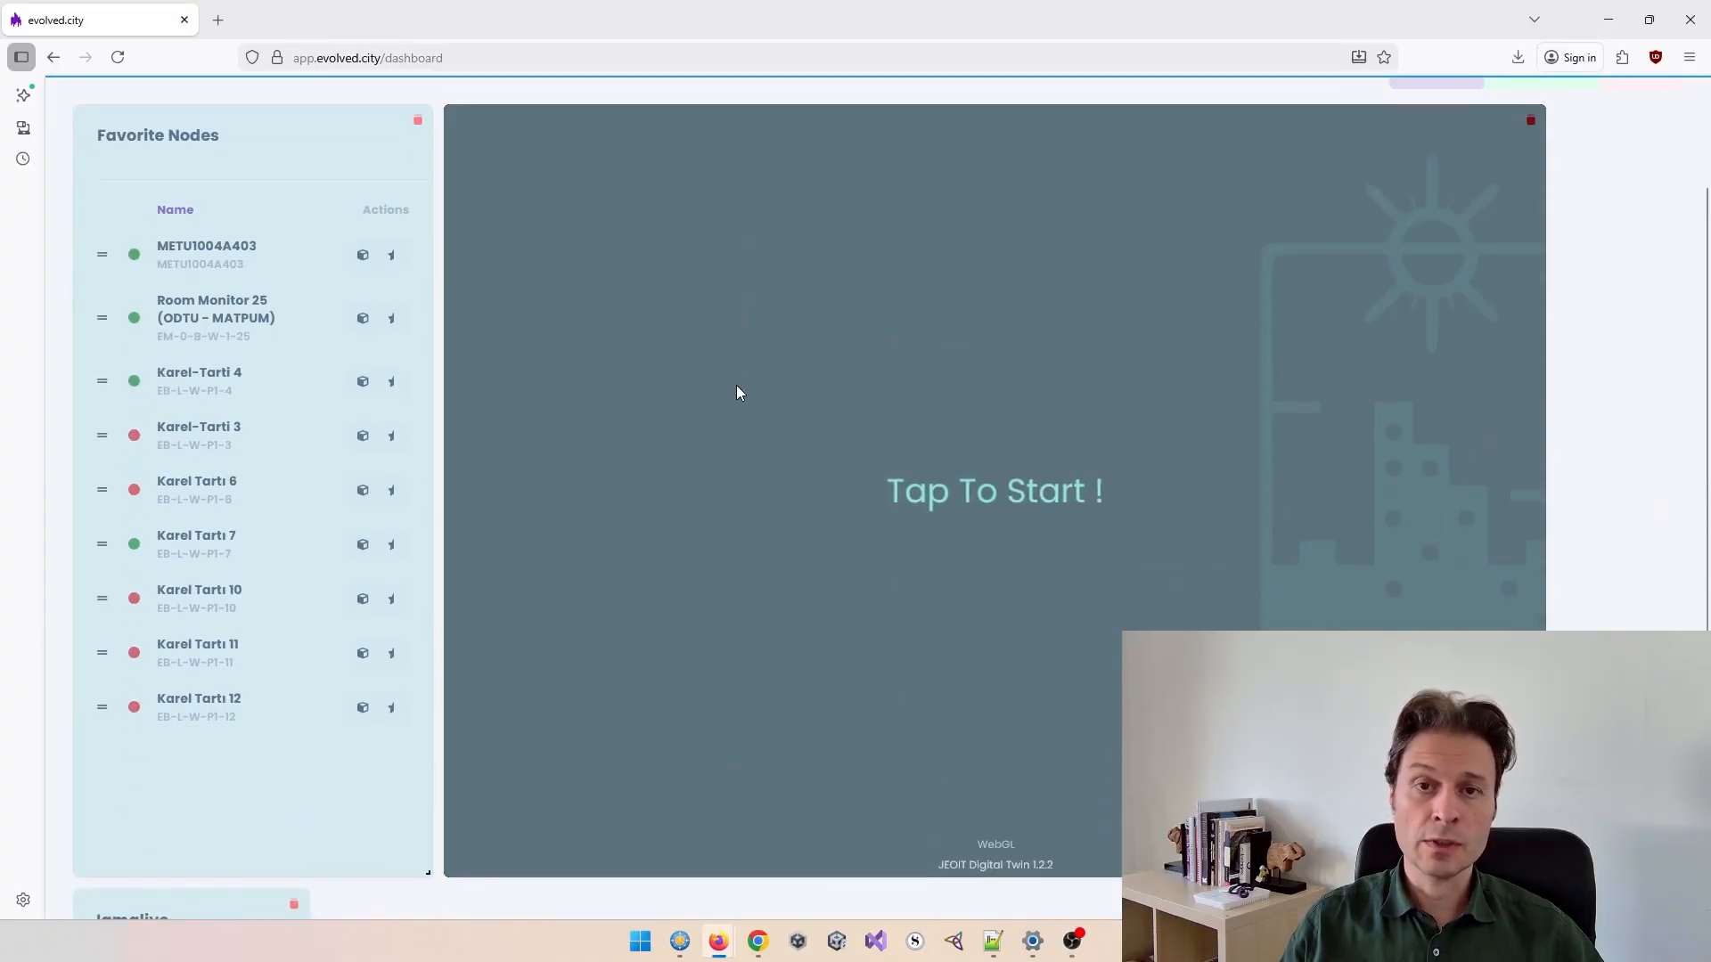
pyautogui.scroll(2, 772, 385)
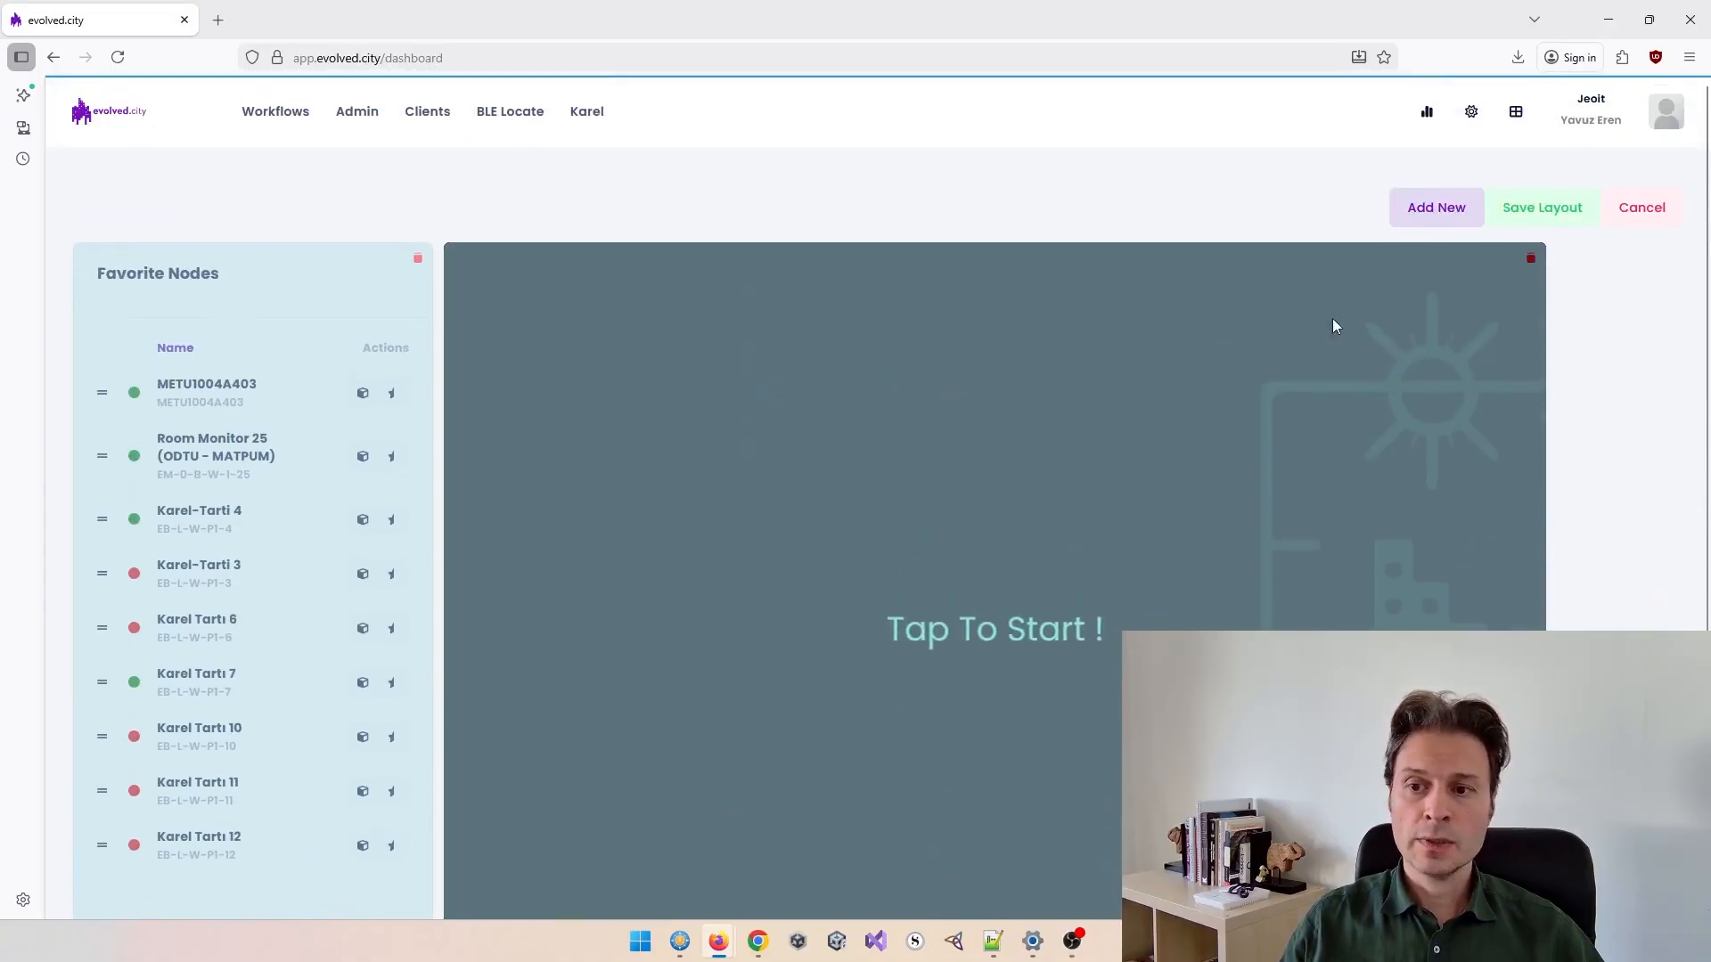
pyautogui.click(1532, 260)
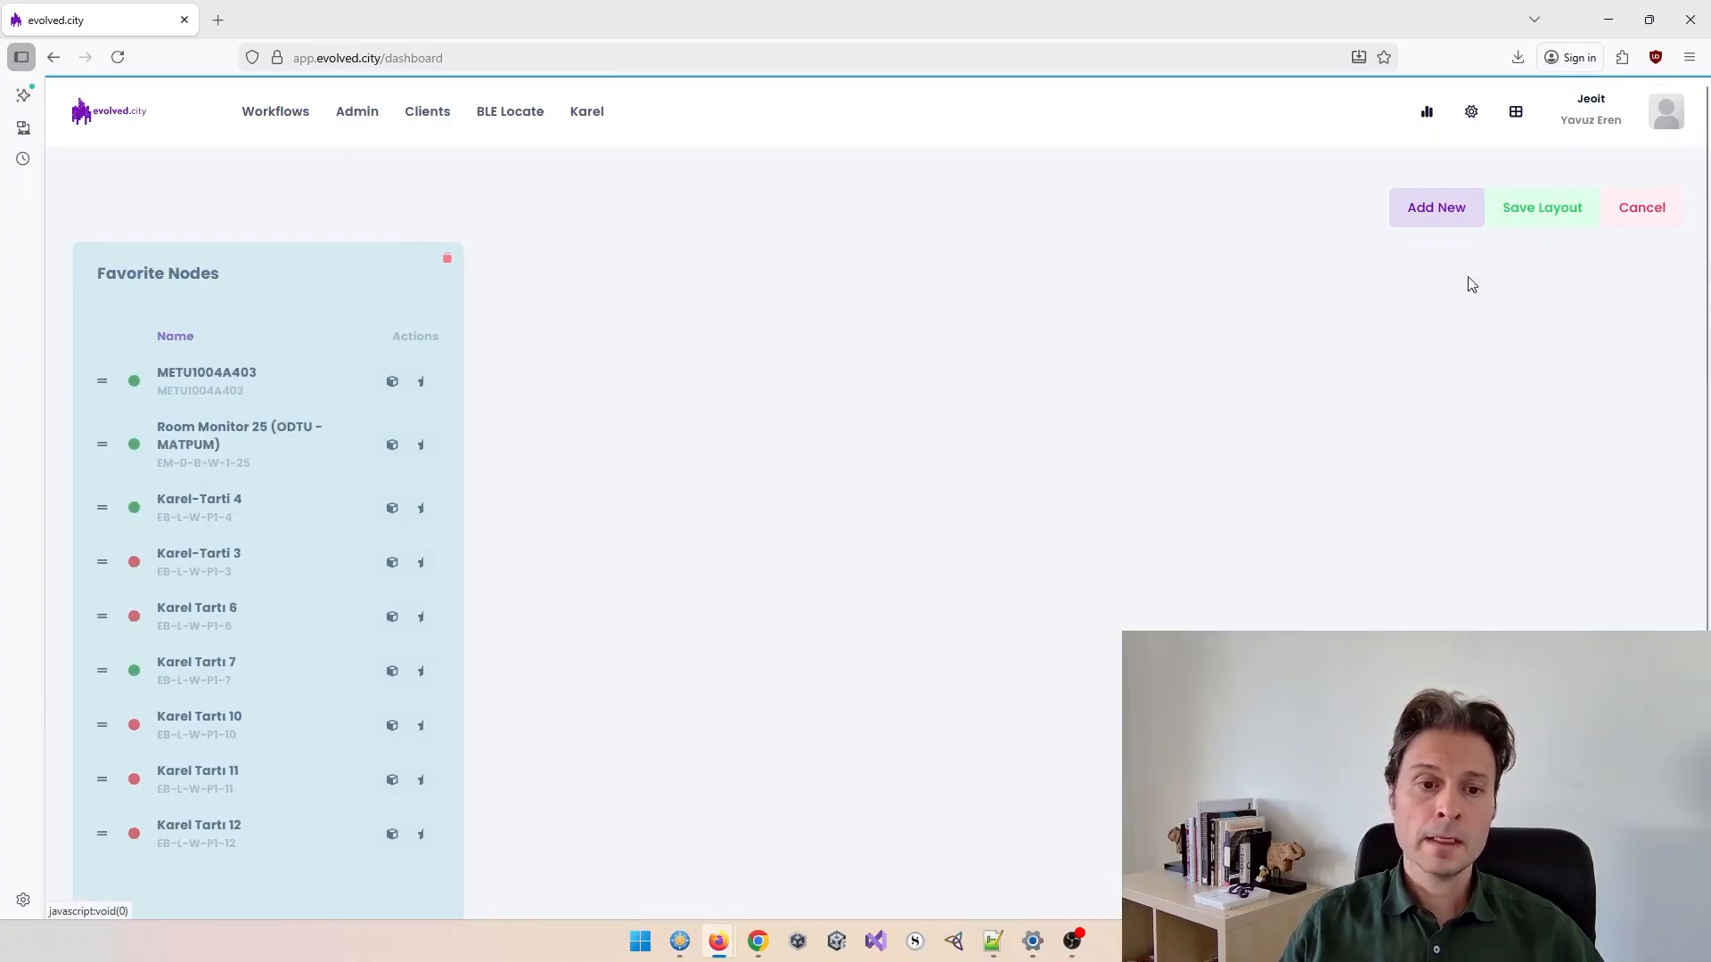
pyautogui.click(447, 260)
pyautogui.click(318, 257)
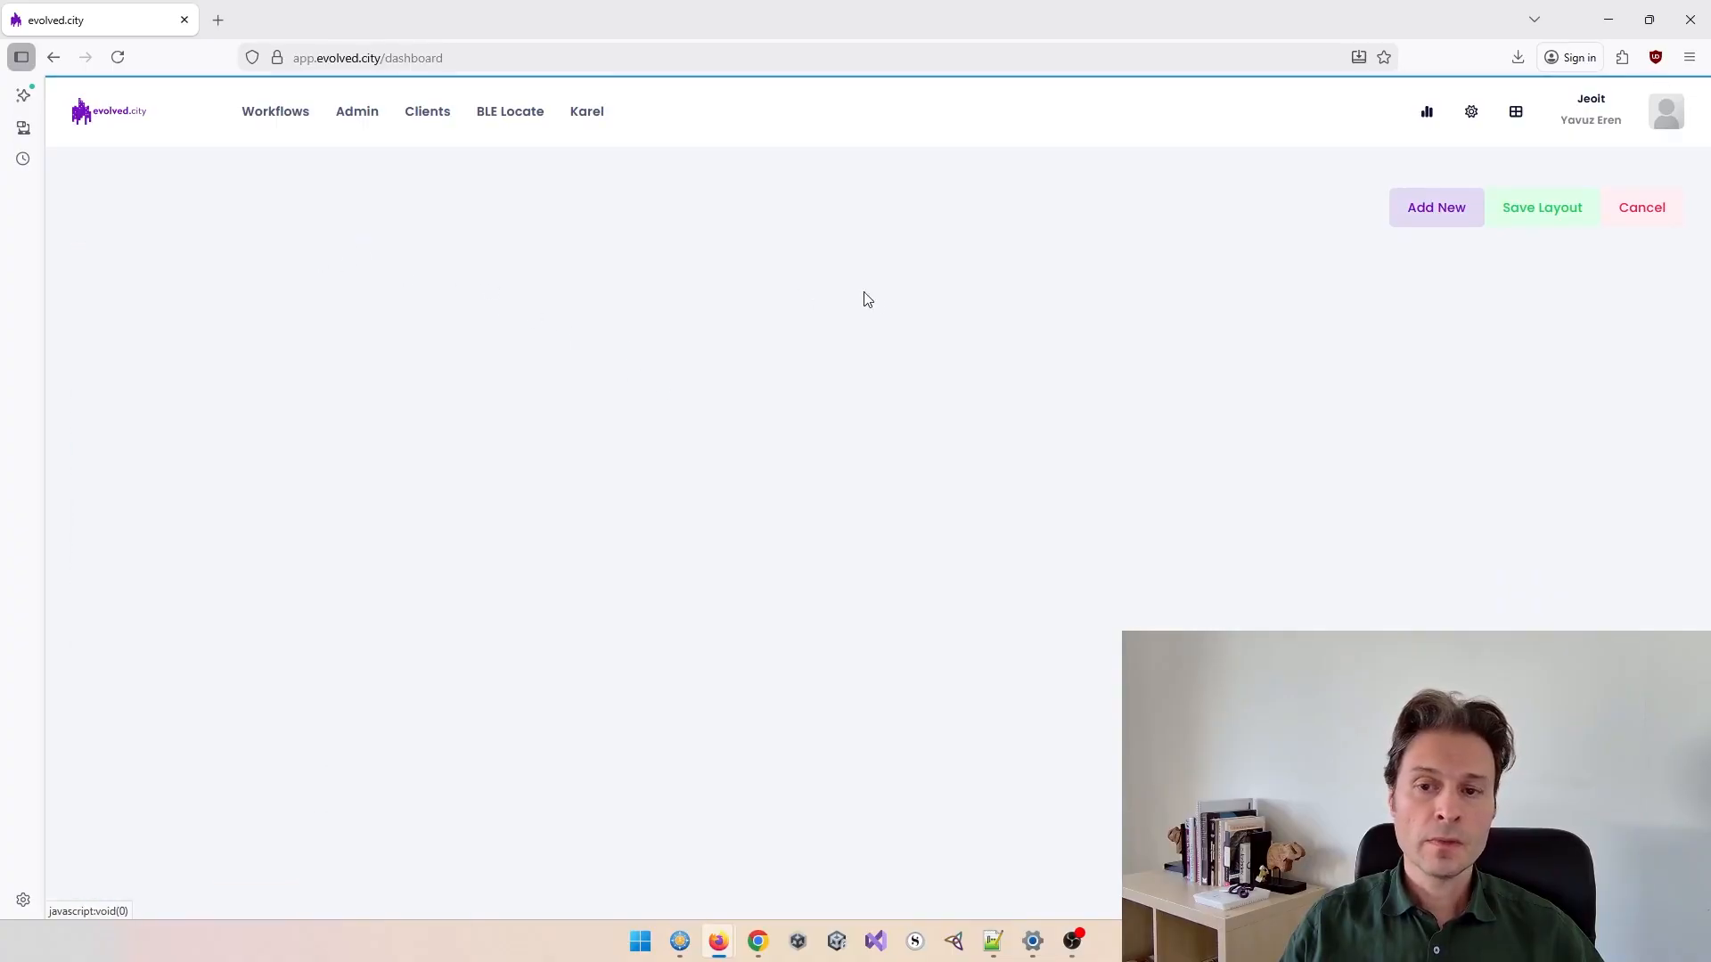
# - Add a Node List Favorite widget, narrow it to about half its width and place it at the dashboard's right edge
pyautogui.click(1448, 214)
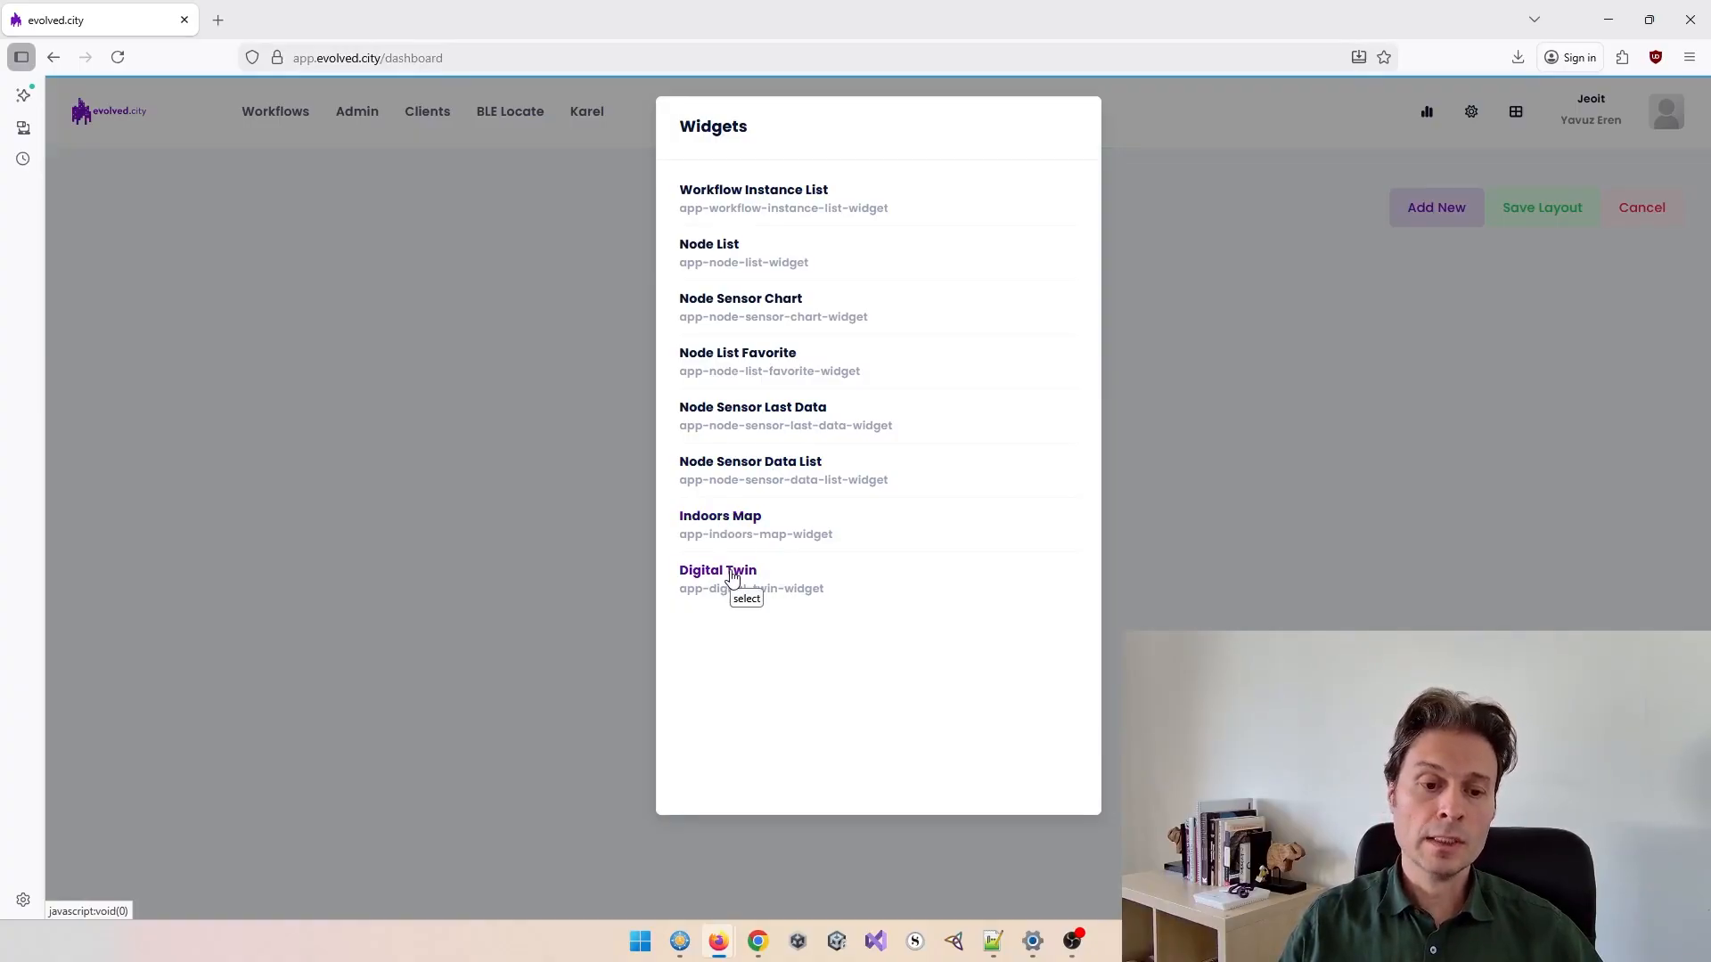
pyautogui.click(746, 357)
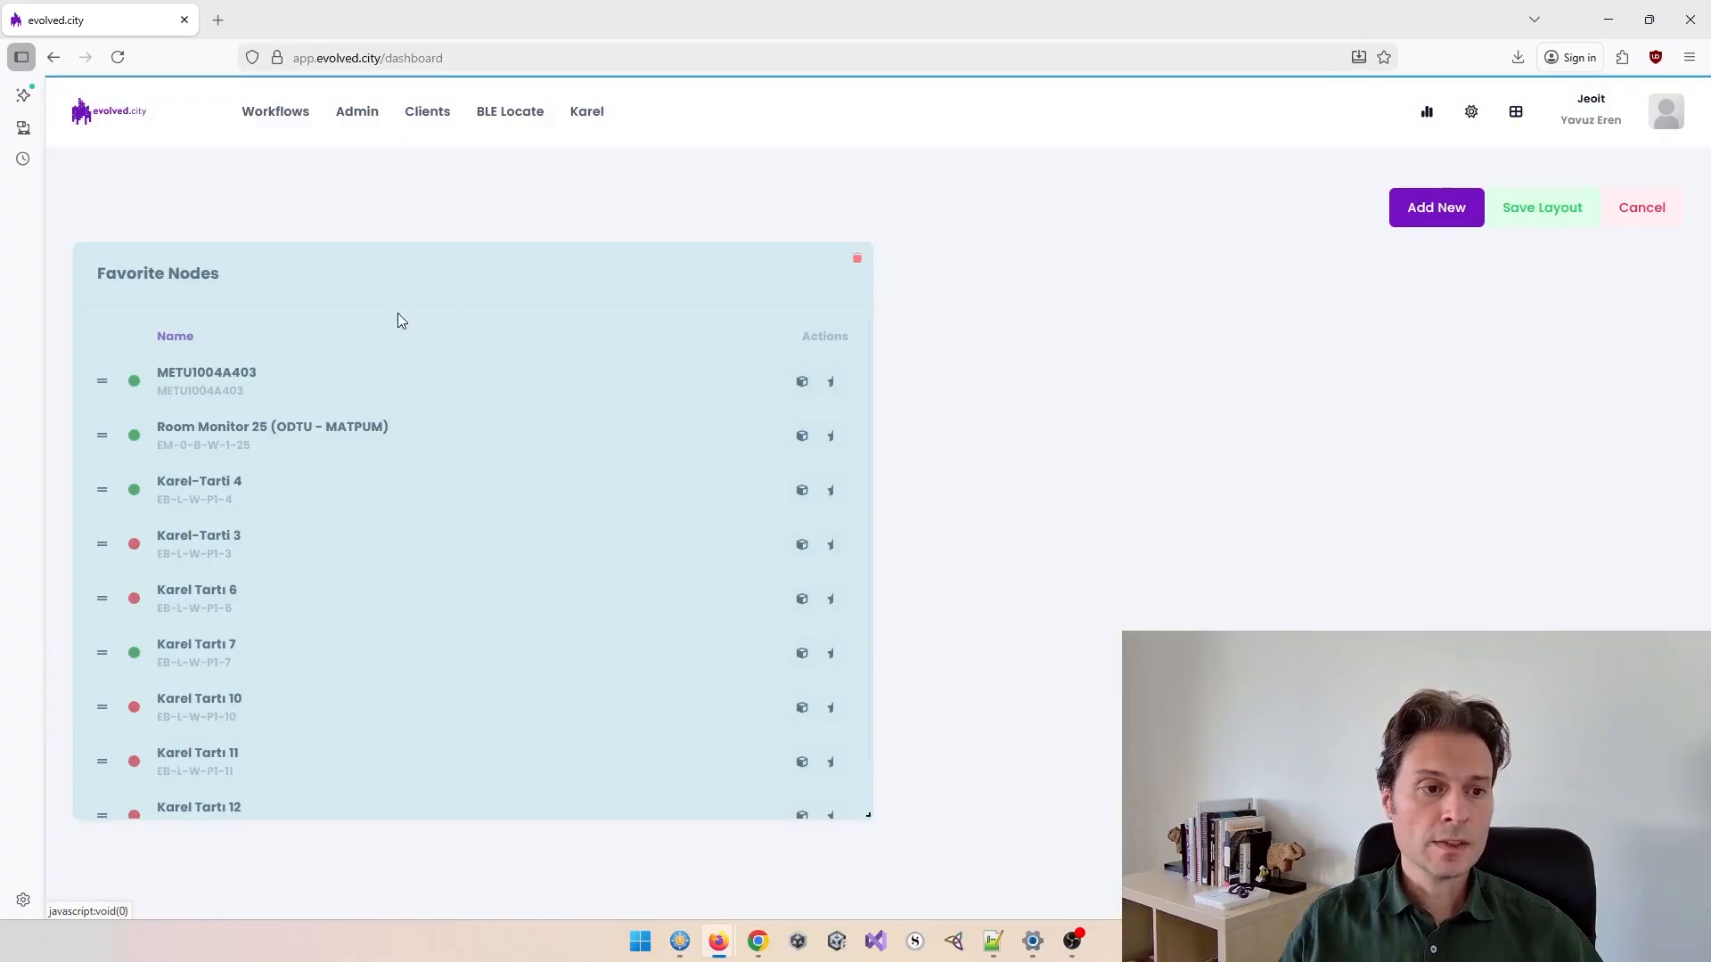
pyautogui.moveTo(867, 817); pyautogui.dragTo(317, 790)
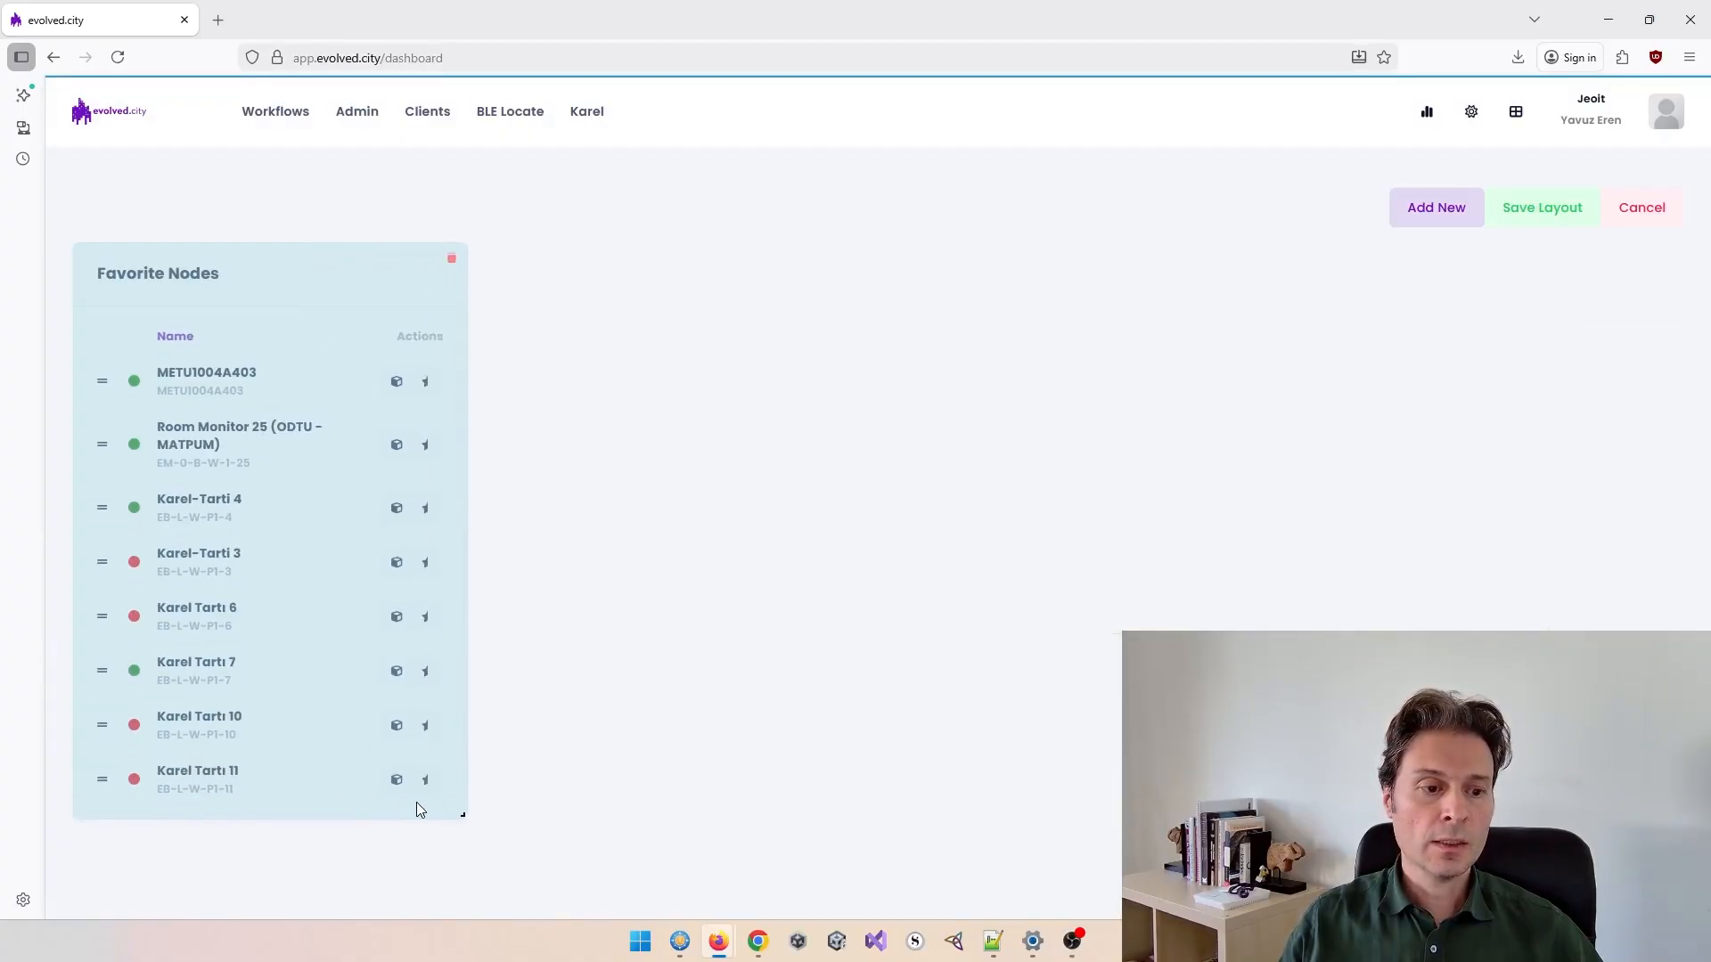
pyautogui.moveTo(461, 816); pyautogui.dragTo(297, 814)
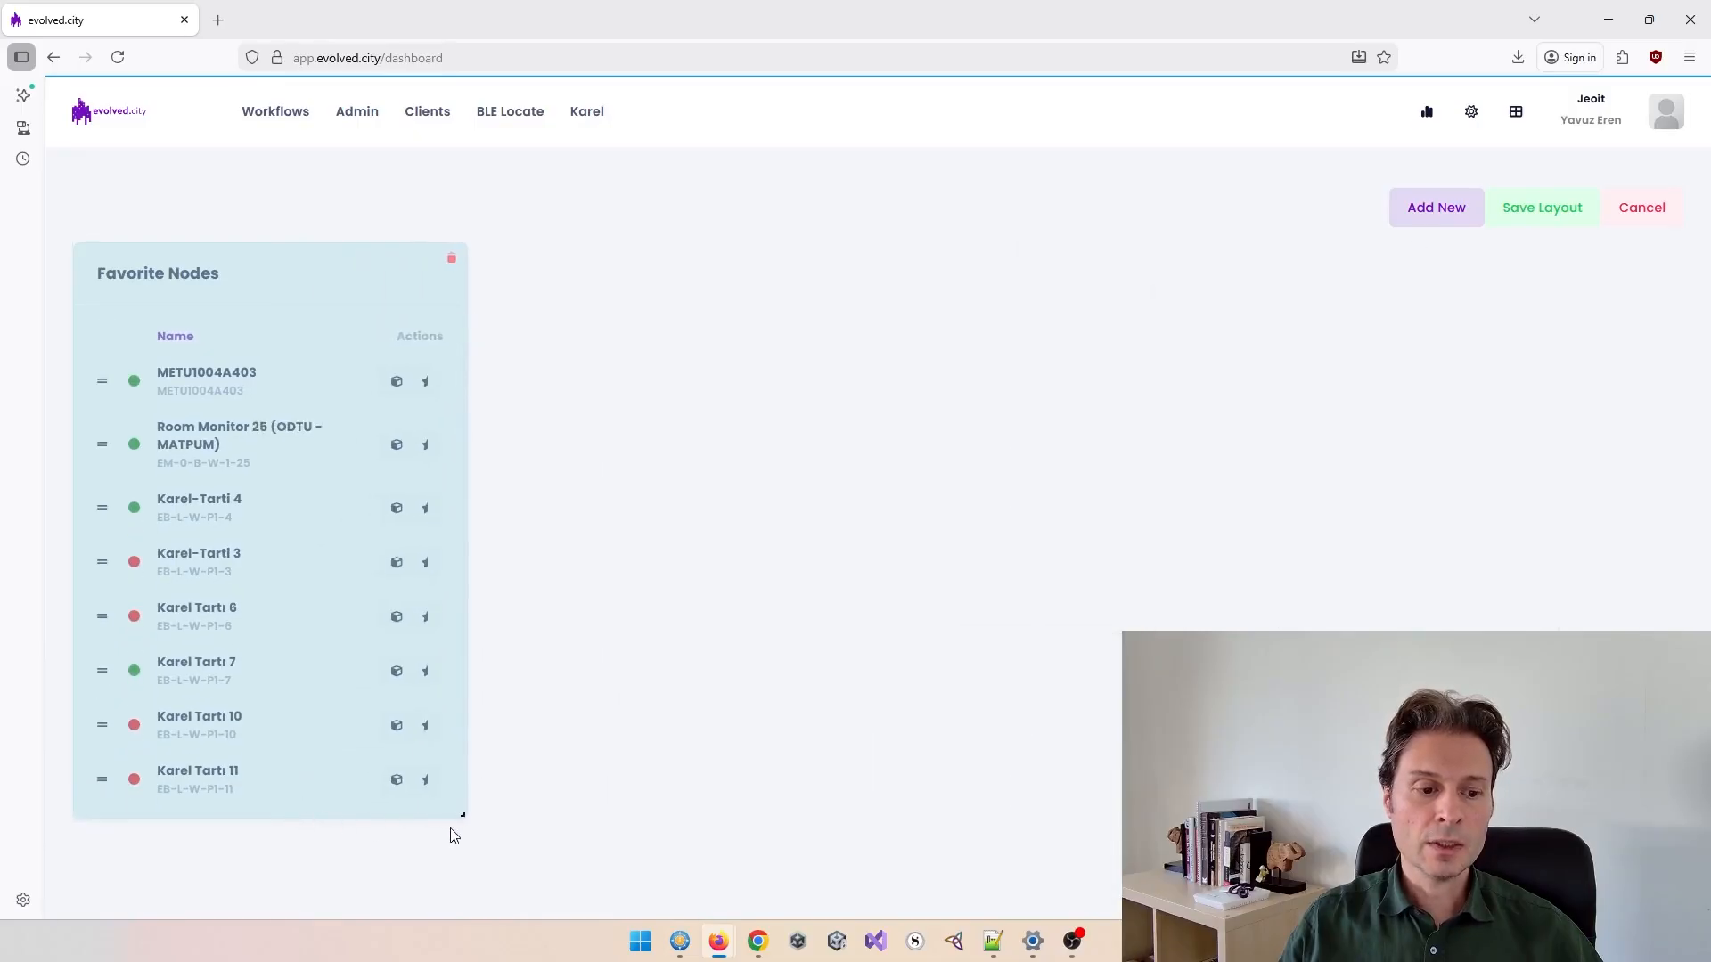
pyautogui.moveTo(462, 816); pyautogui.dragTo(335, 800)
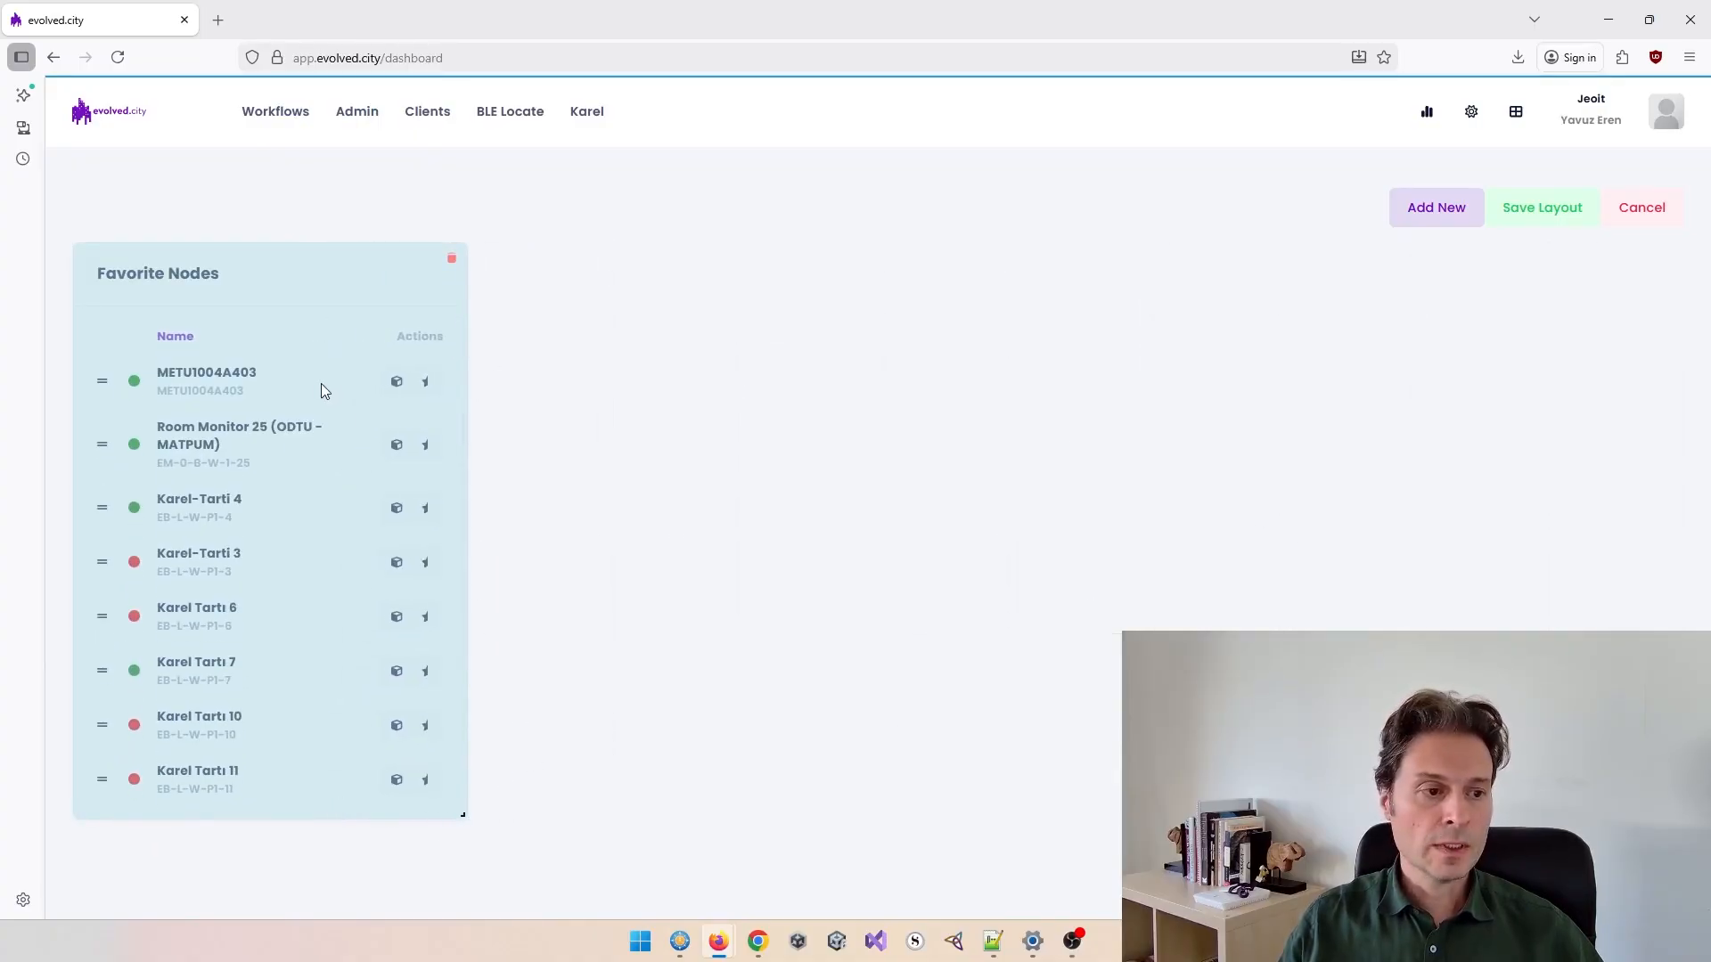
pyautogui.moveTo(275, 280); pyautogui.dragTo(1479, 278)
# - Add a Digital Twin widget and widen it to fill the space beside the Favorite Nodes widget
pyautogui.click(1430, 208)
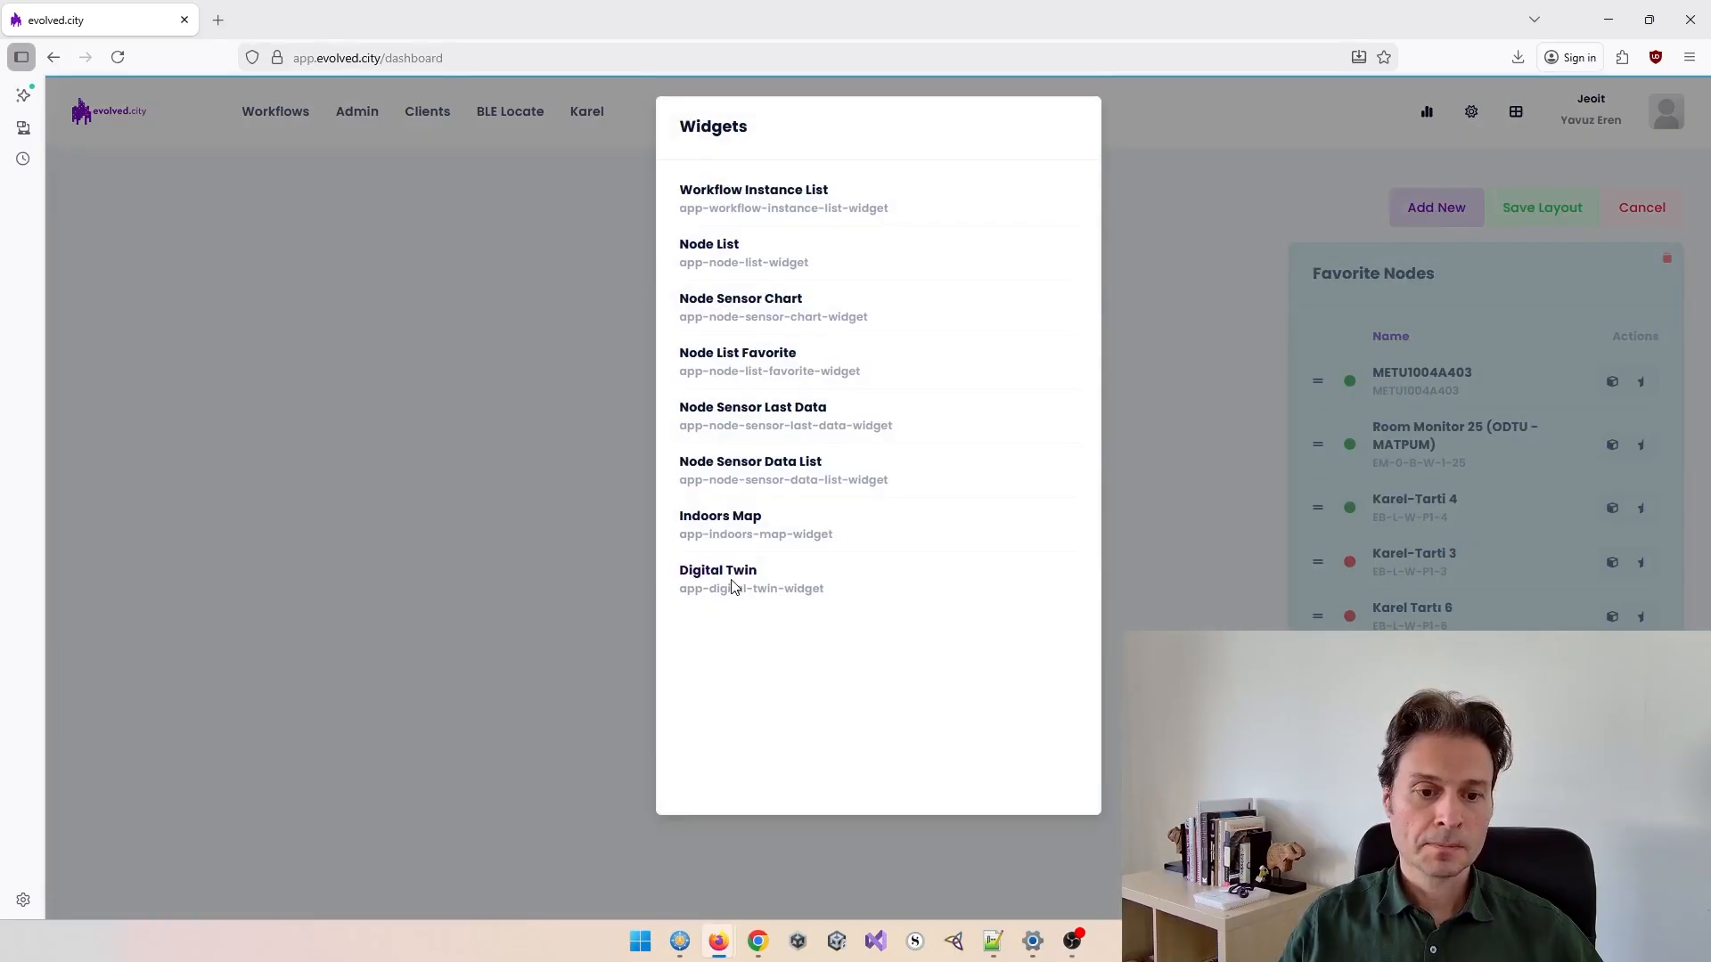
pyautogui.click(720, 575)
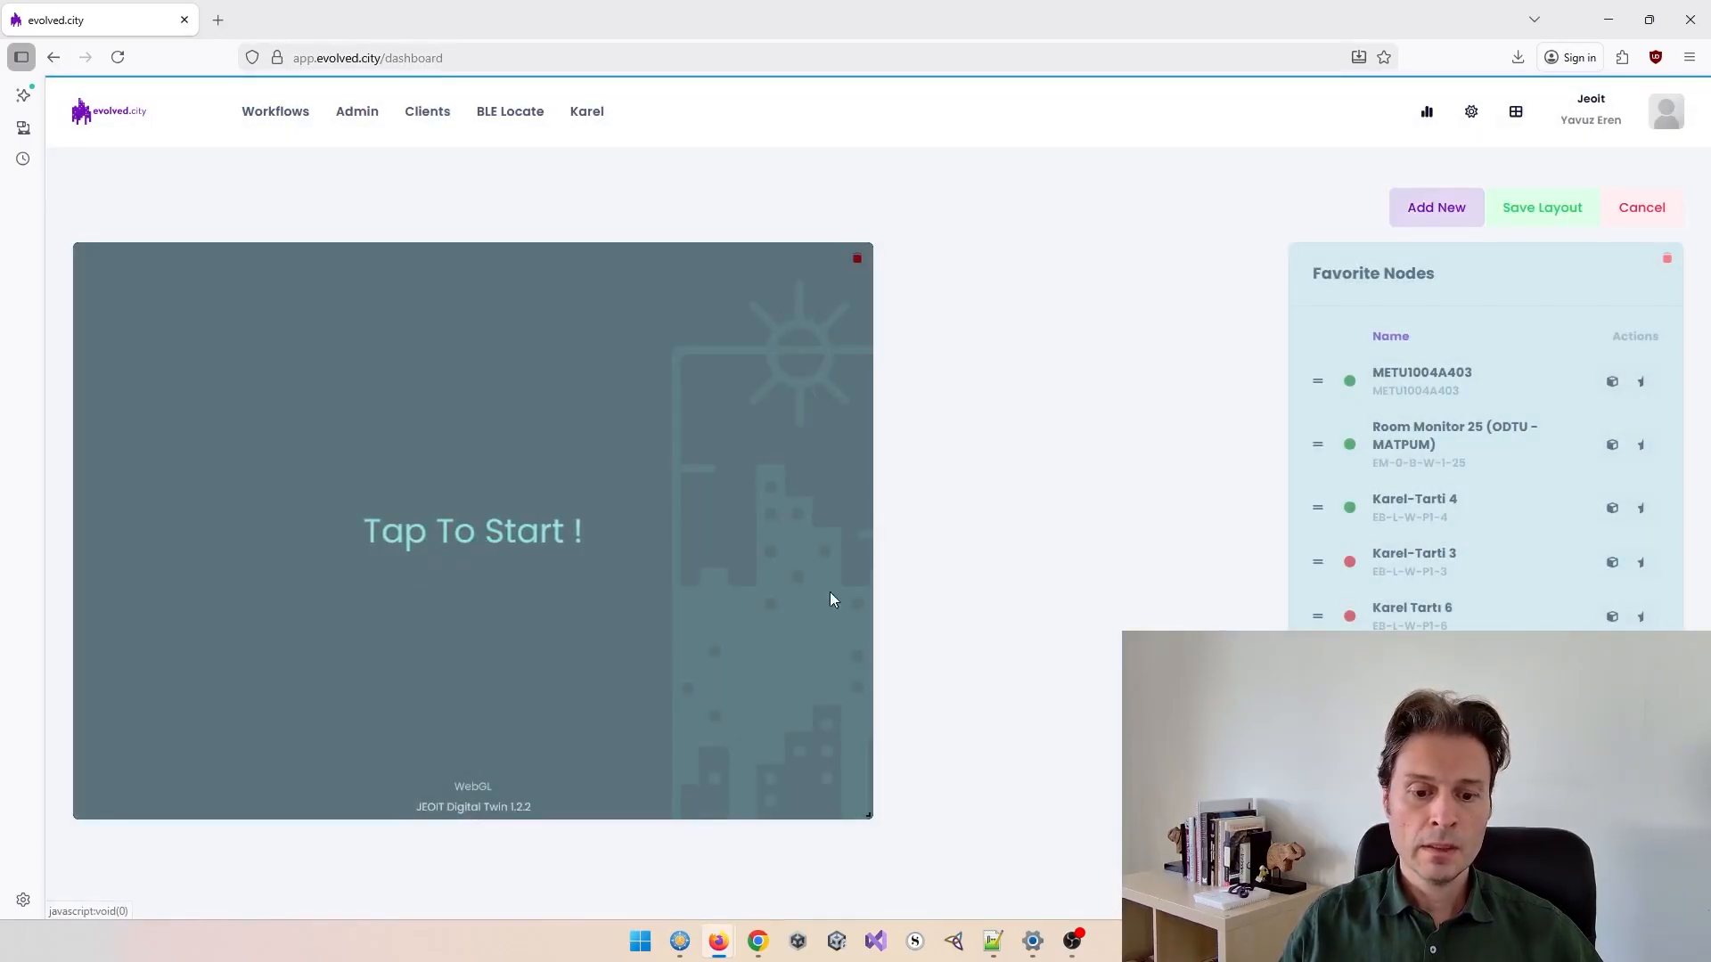
pyautogui.moveTo(869, 815); pyautogui.dragTo(1242, 829)
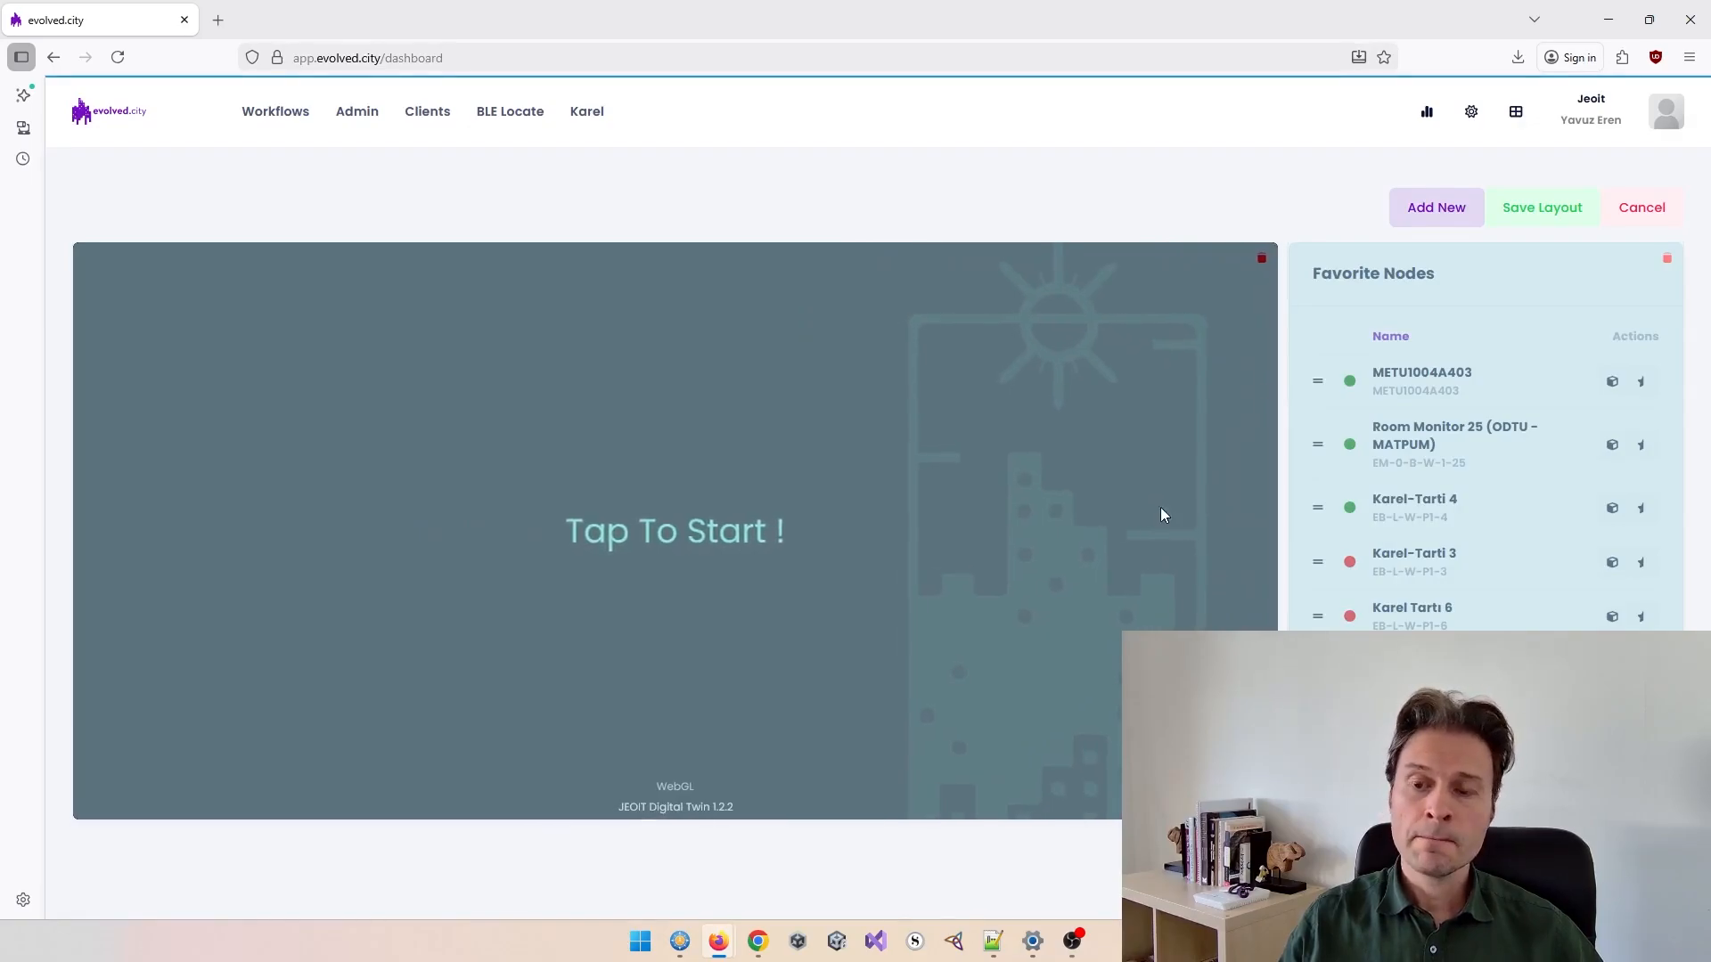
# - Add a Node Sensor Last Data widget and place it directly below the Digital Twin widget's left end
pyautogui.click(1435, 207)
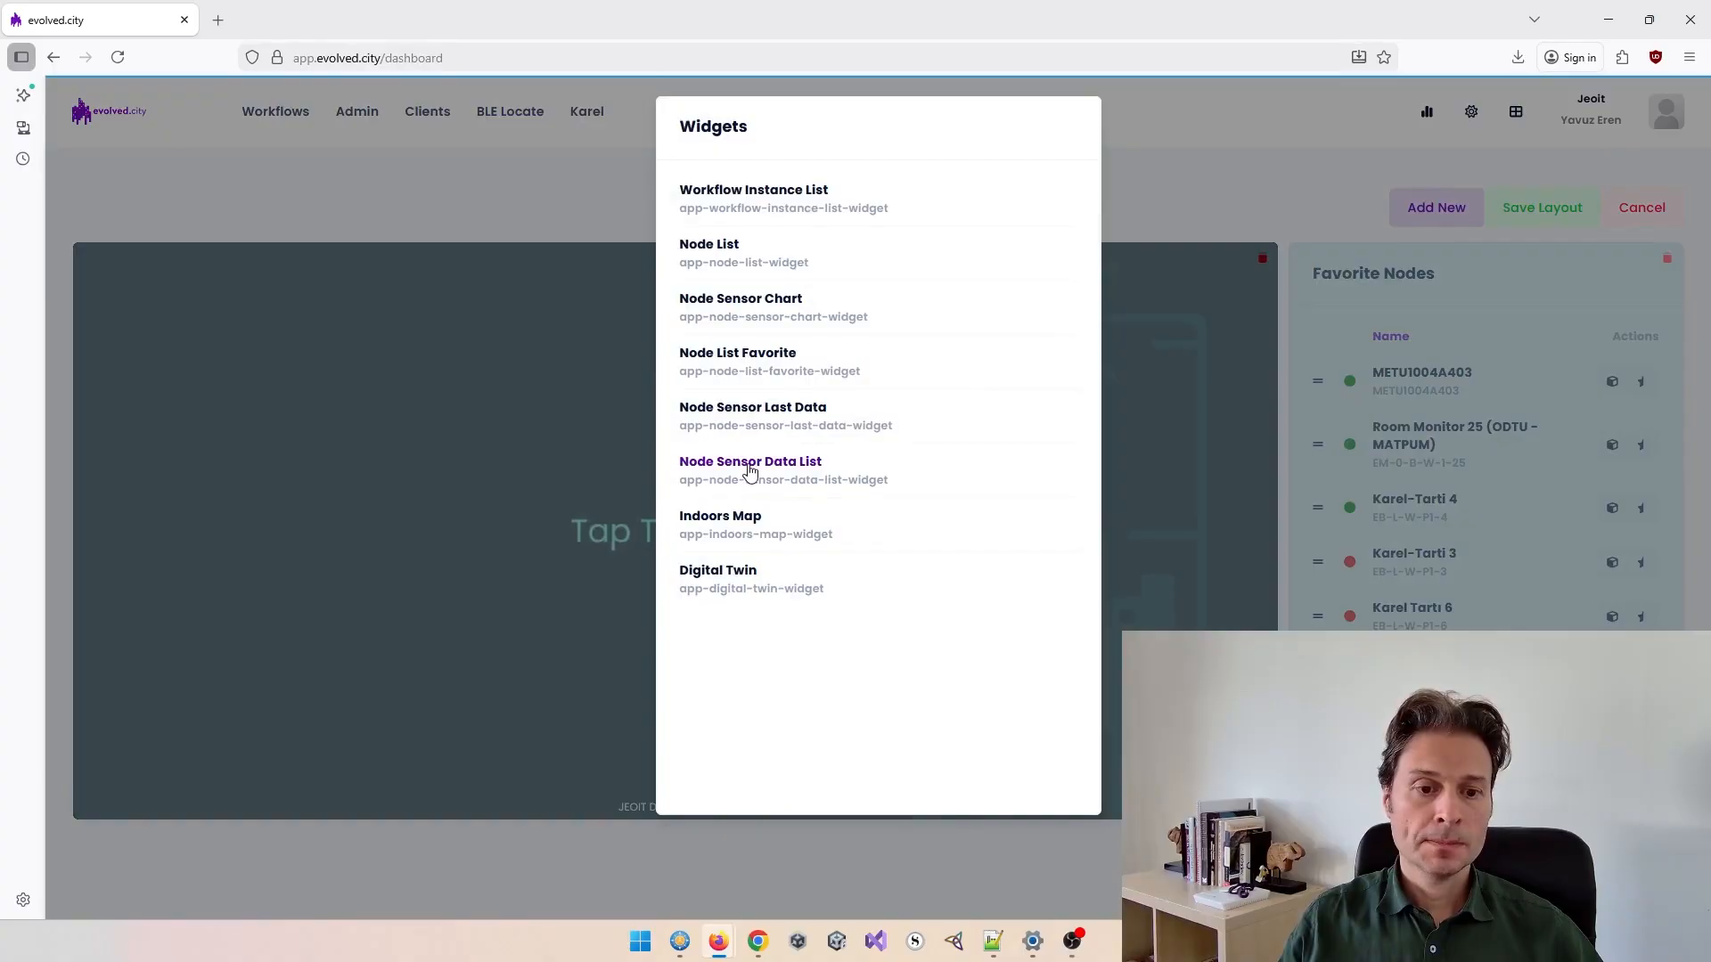
pyautogui.click(740, 412)
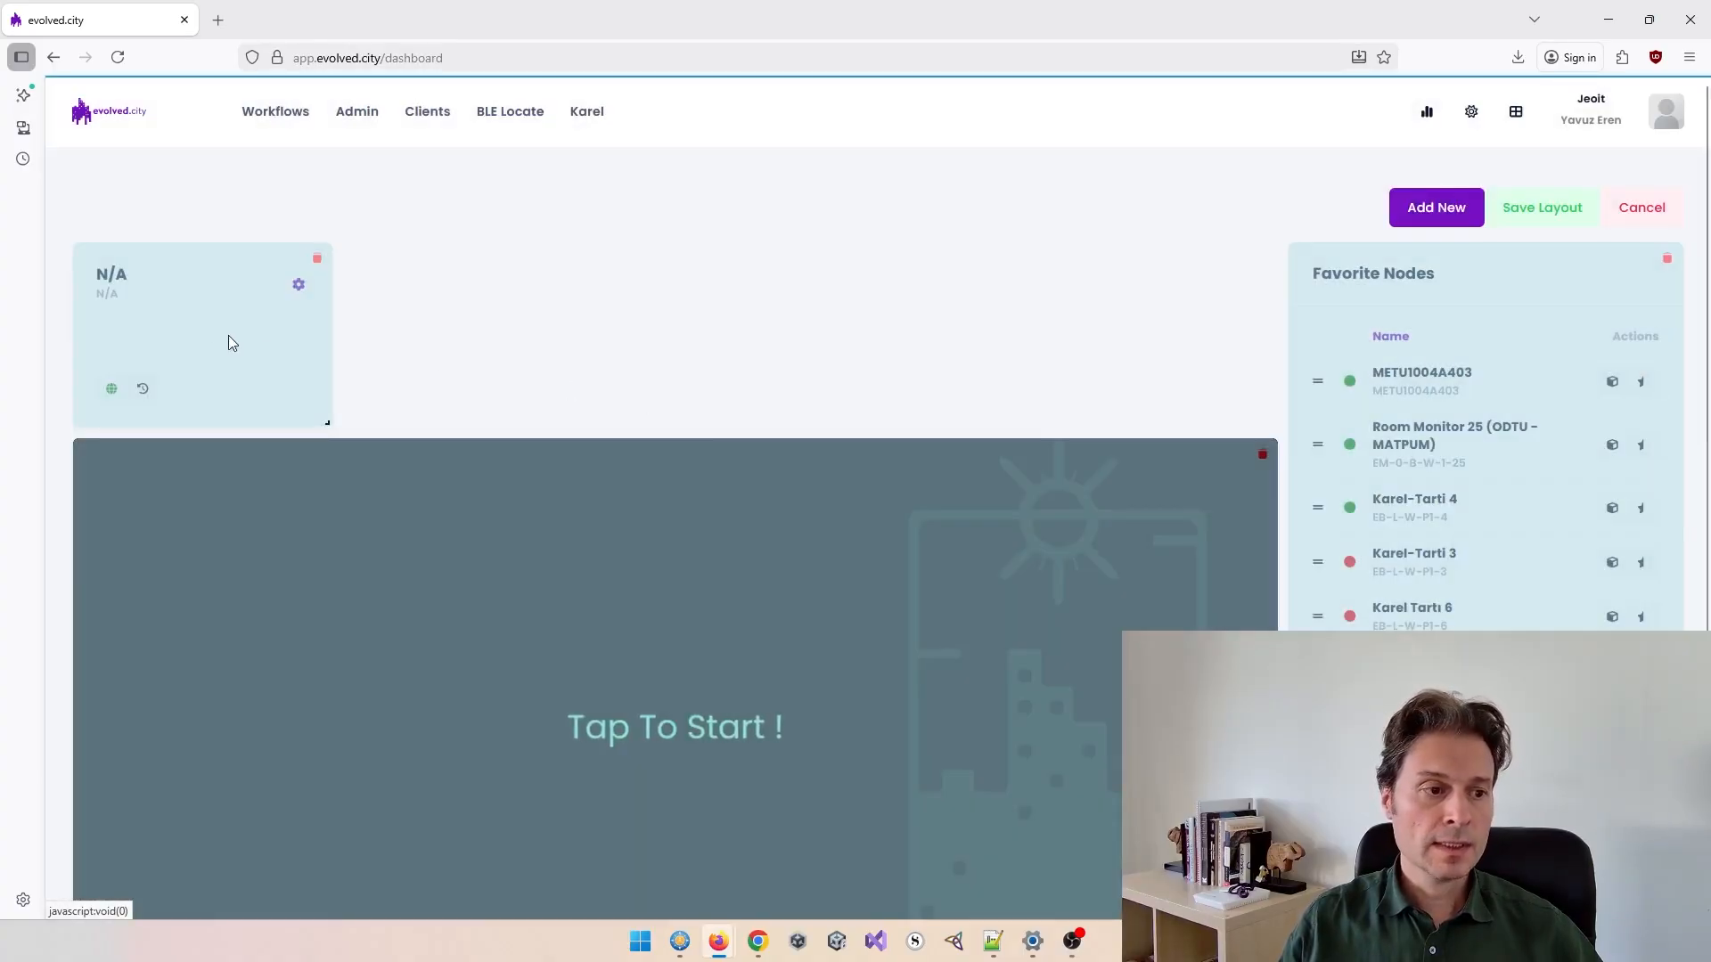
pyautogui.moveTo(230, 341); pyautogui.dragTo(191, 775)
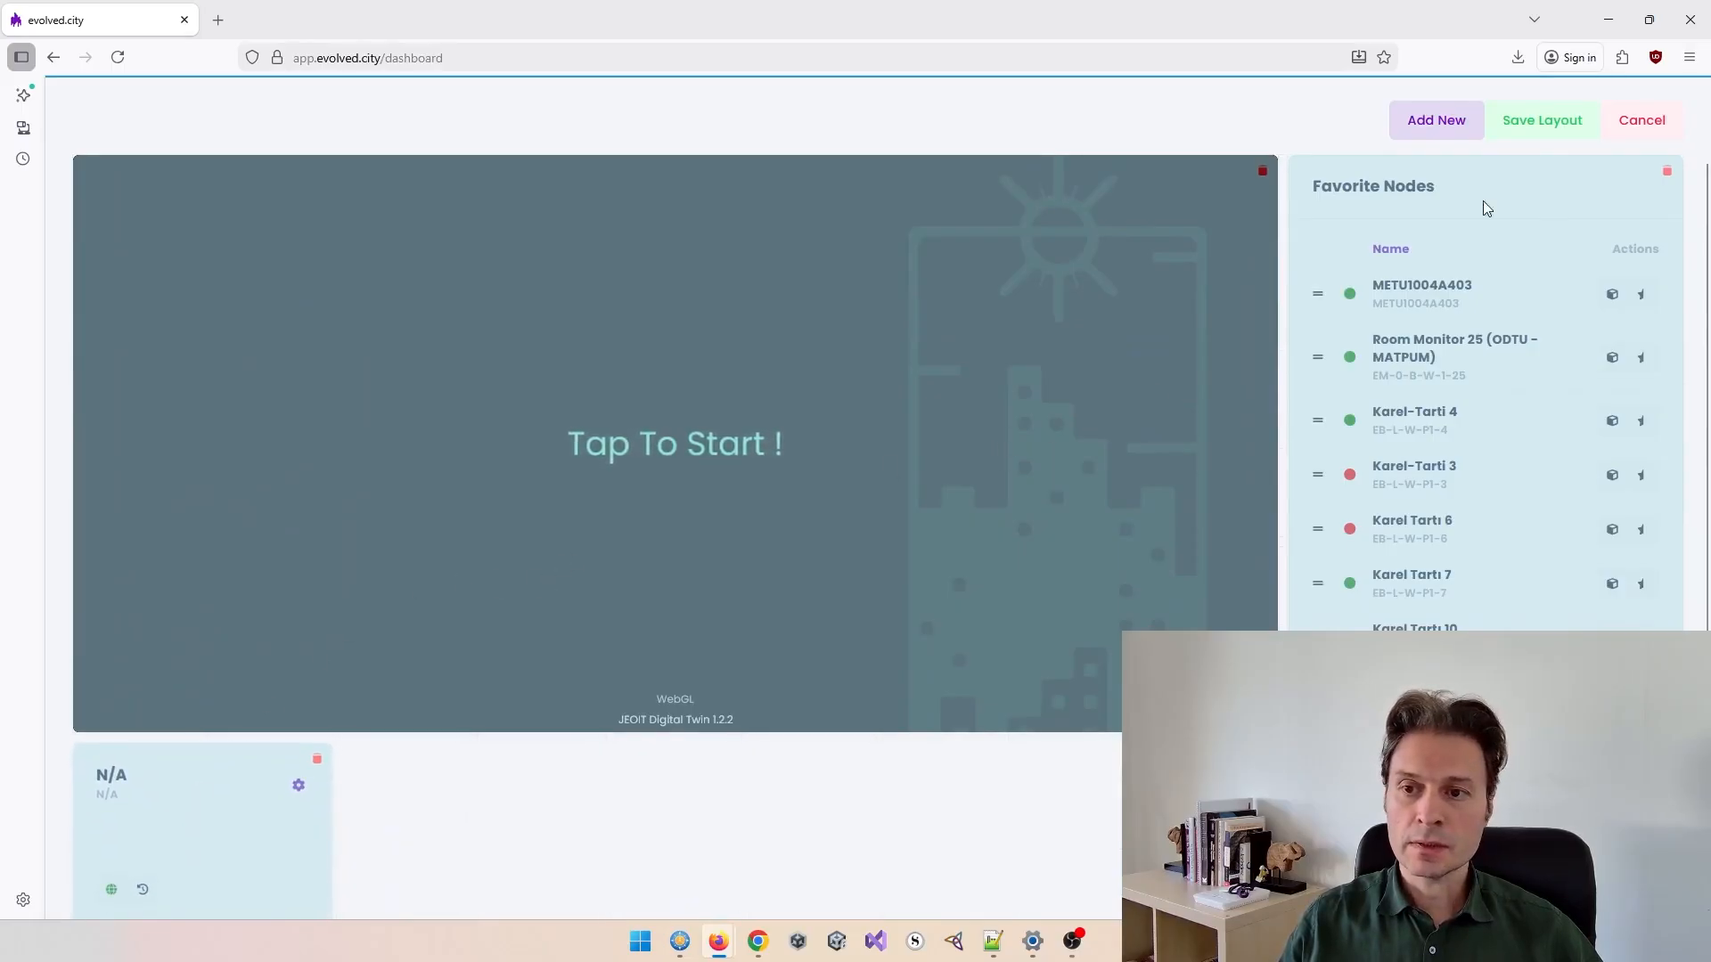
# - Add a Node Sensor Data List widget, place it beside the last data widget below the digital twin, and narrow it slightly
pyautogui.click(1461, 119)
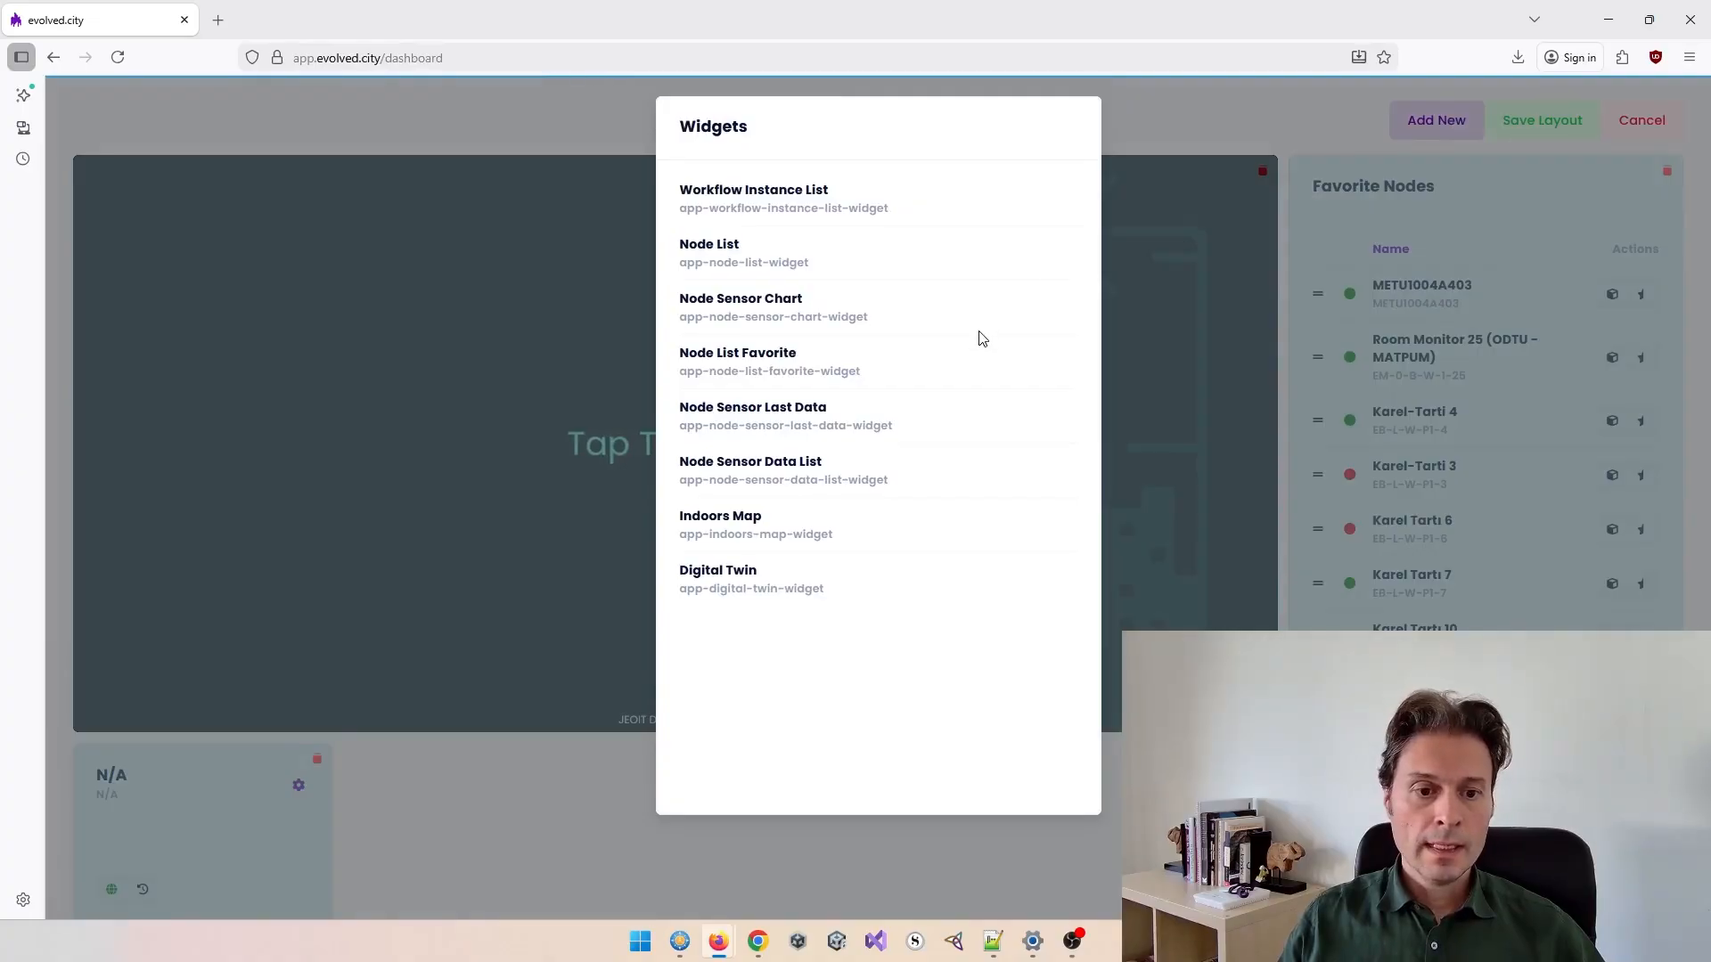
pyautogui.click(742, 465)
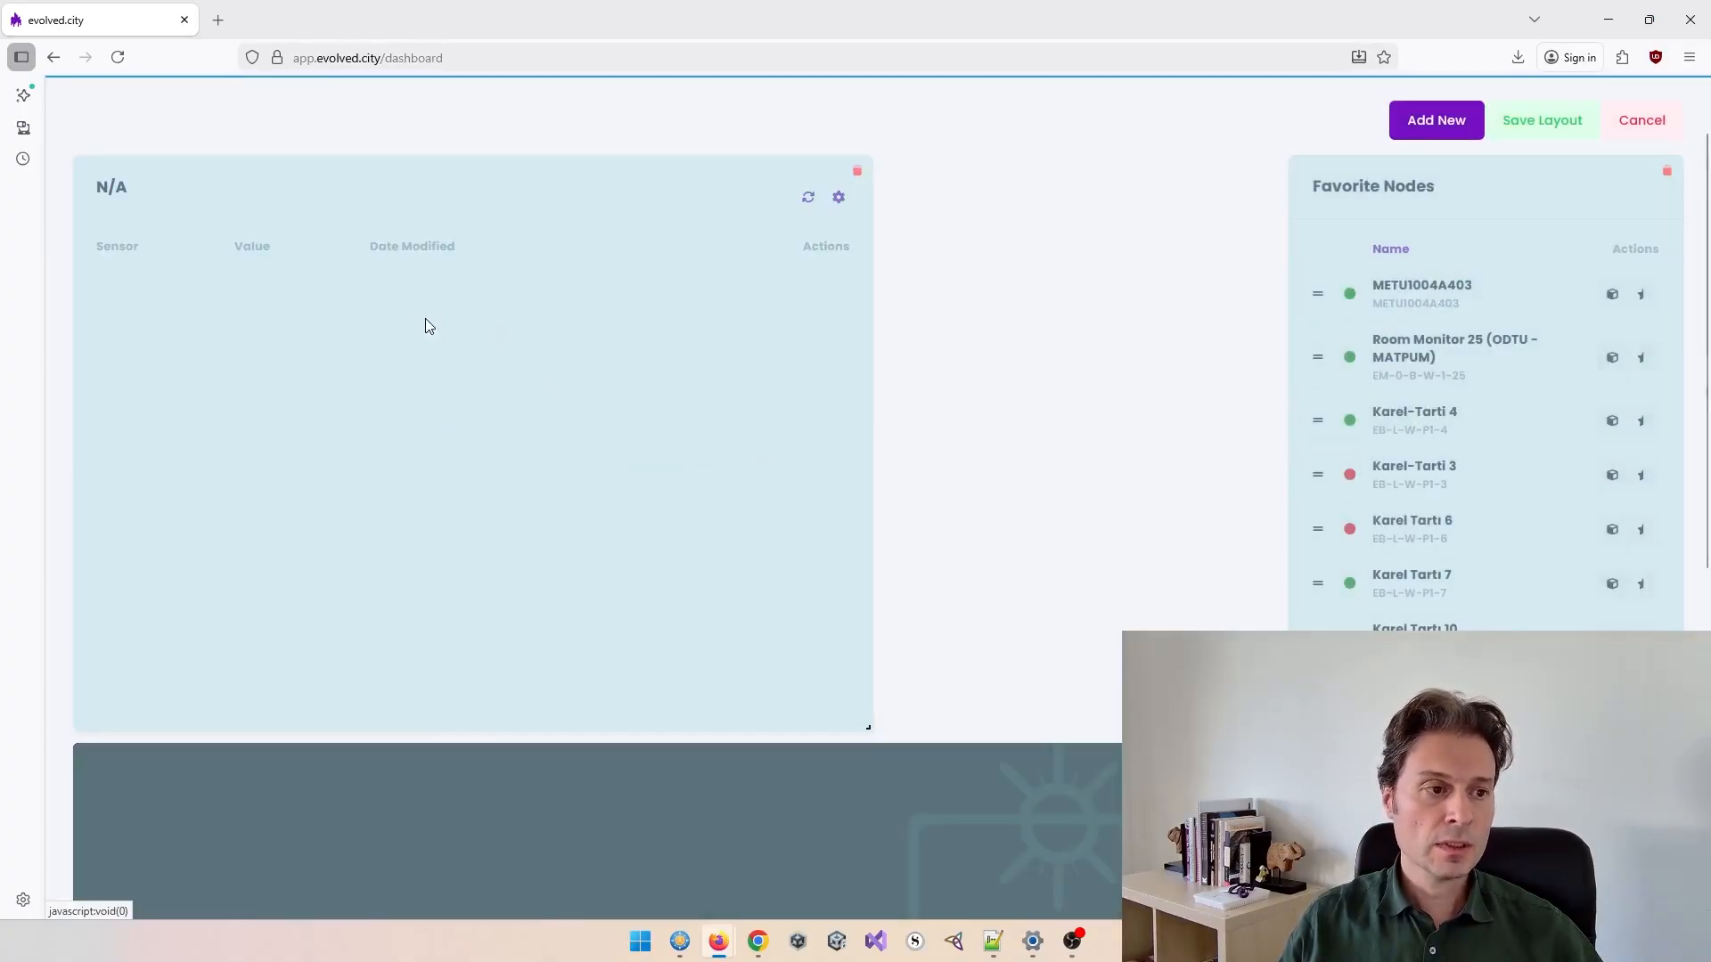
pyautogui.moveTo(356, 277); pyautogui.dragTo(642, 659)
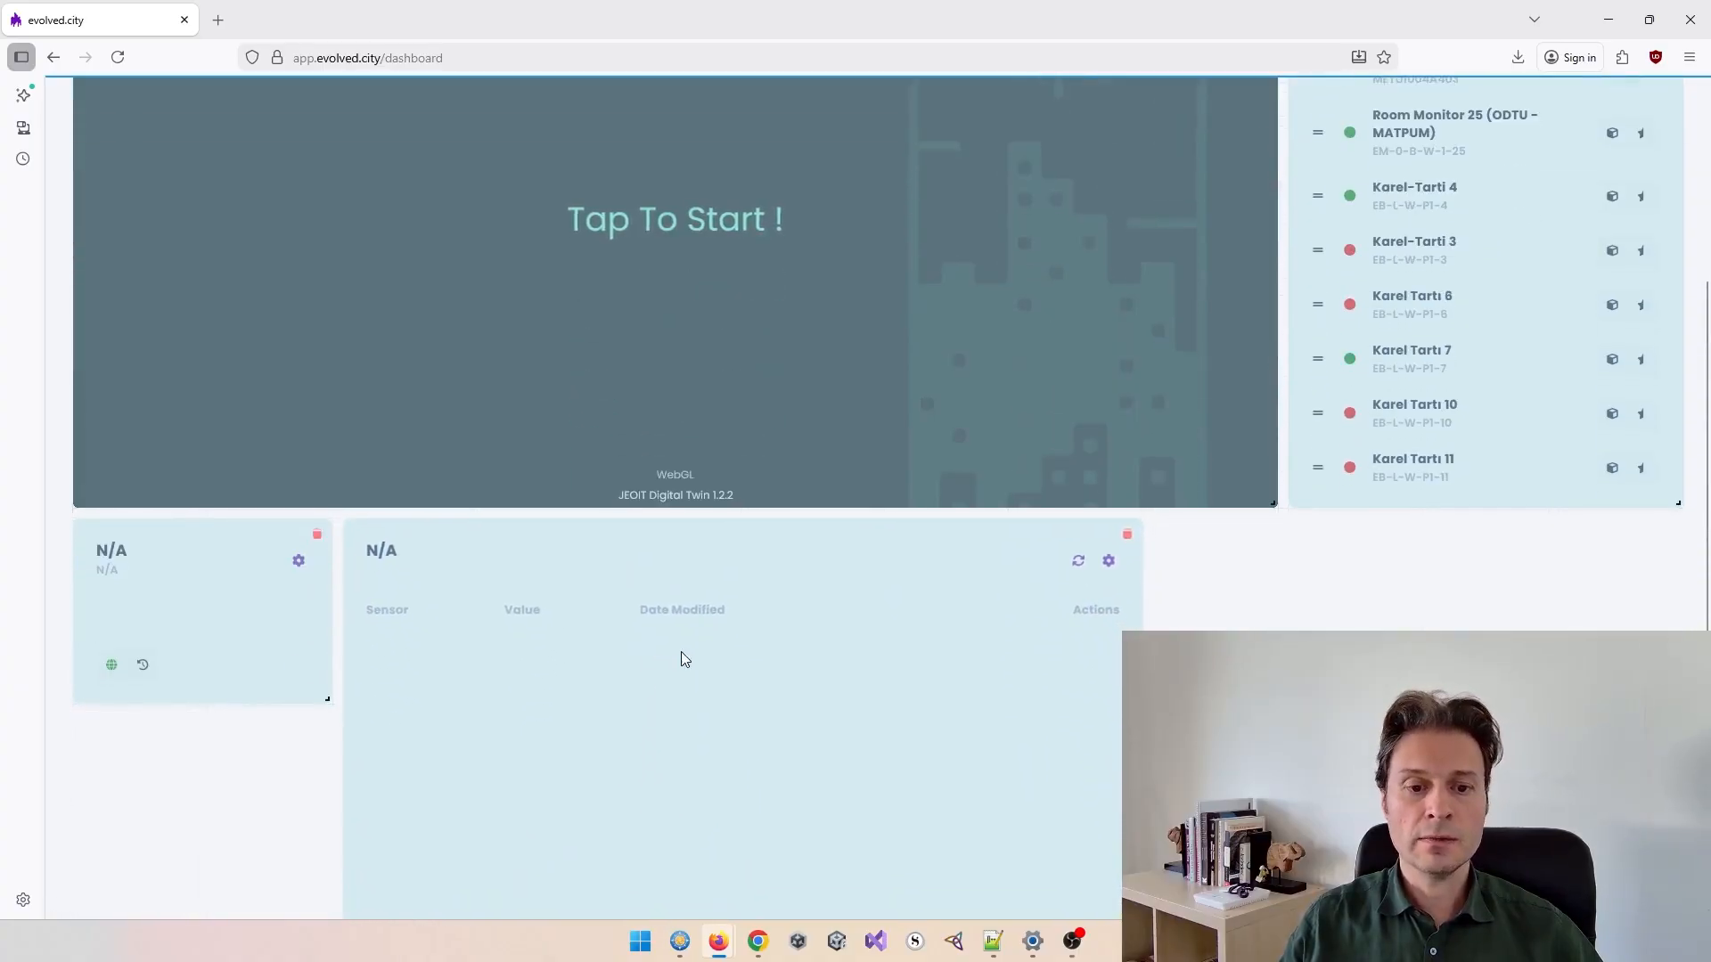
pyautogui.scroll(-2, 1098, 699)
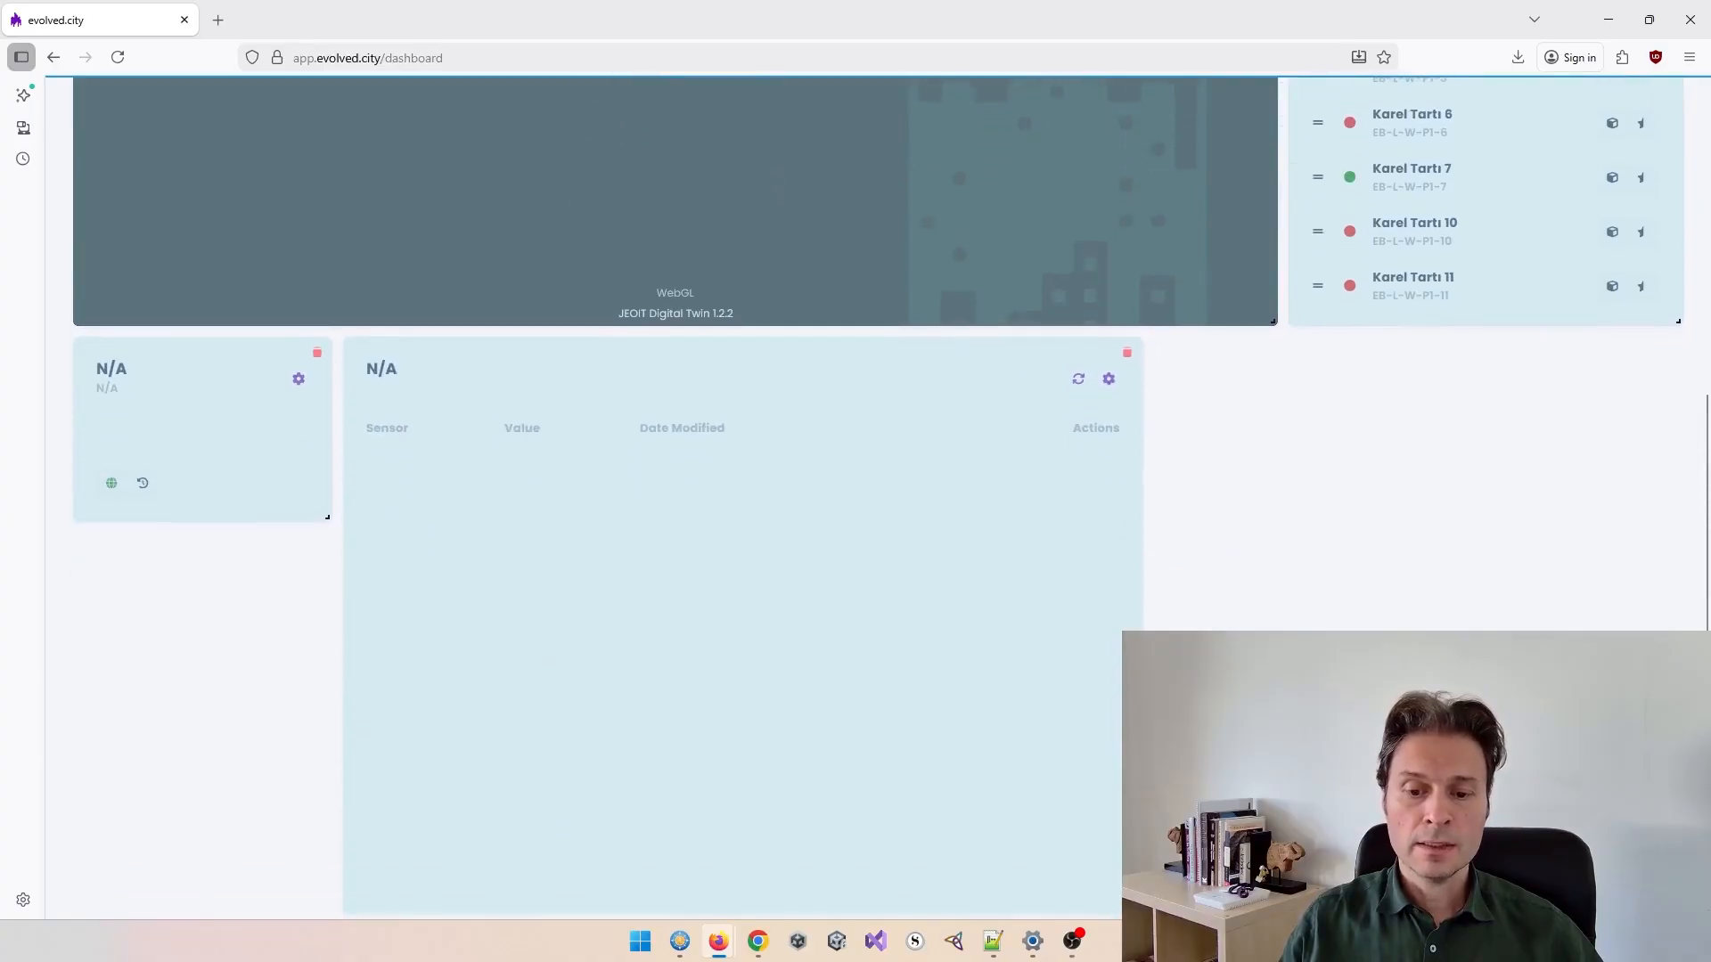
pyautogui.moveTo(1140, 911); pyautogui.dragTo(954, 842)
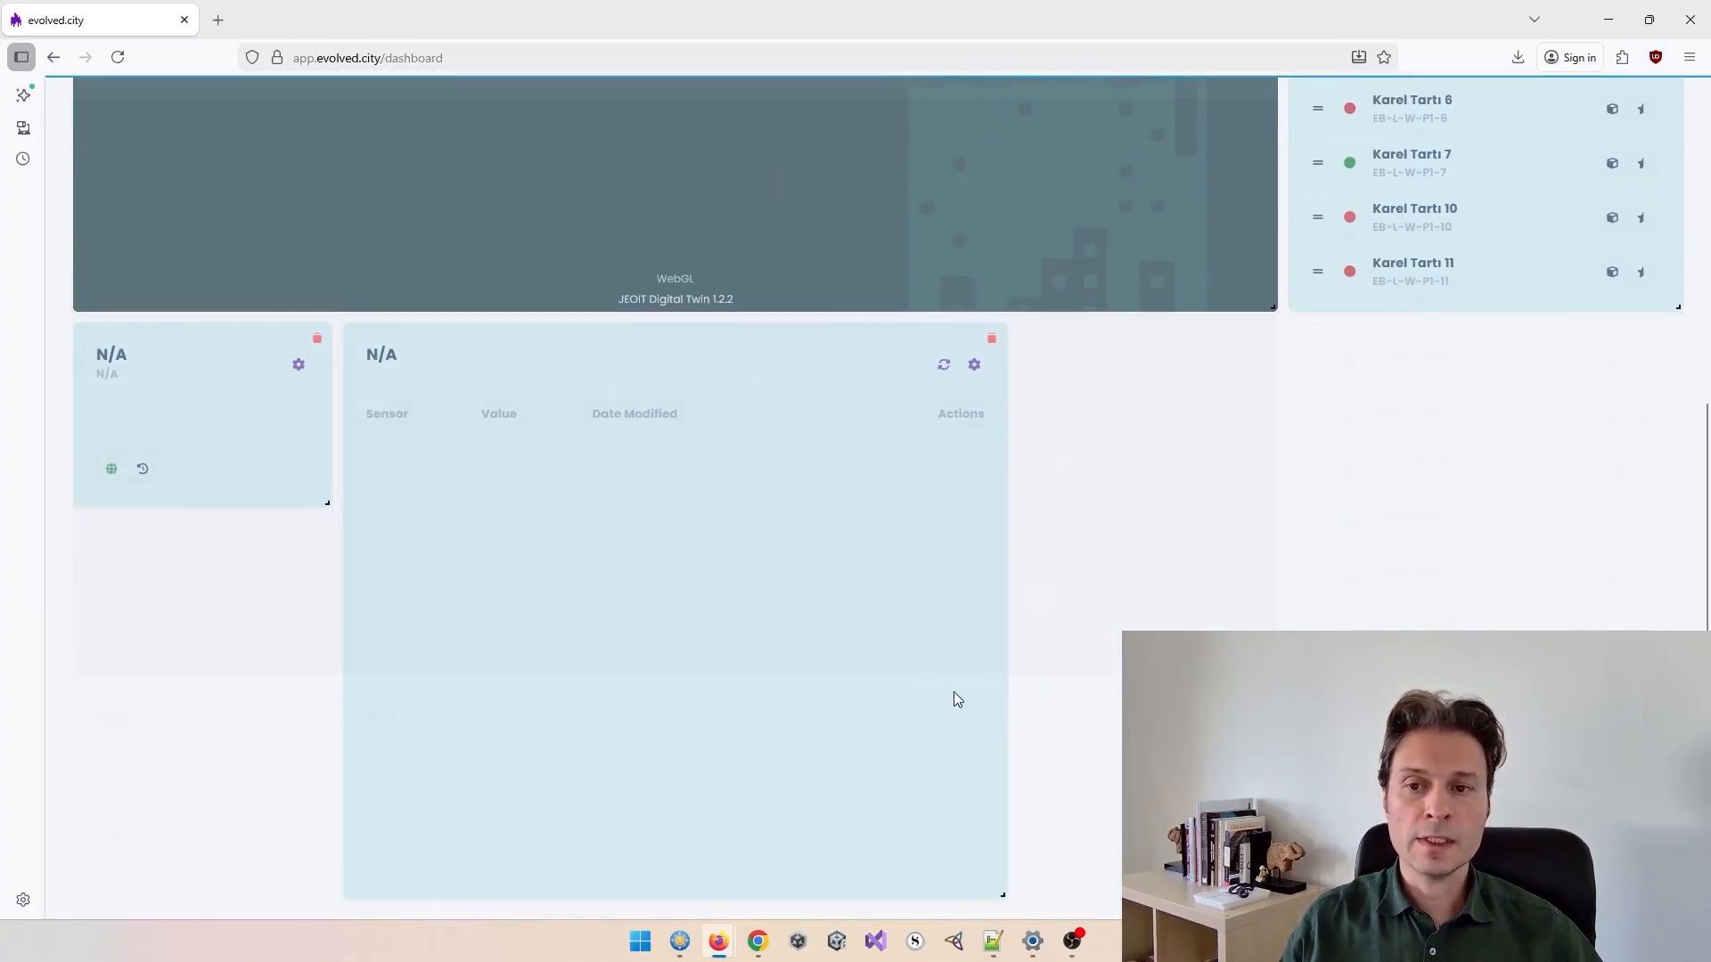
# - Save the new widget layout of the dashboard
pyautogui.scroll(4, 953, 691)
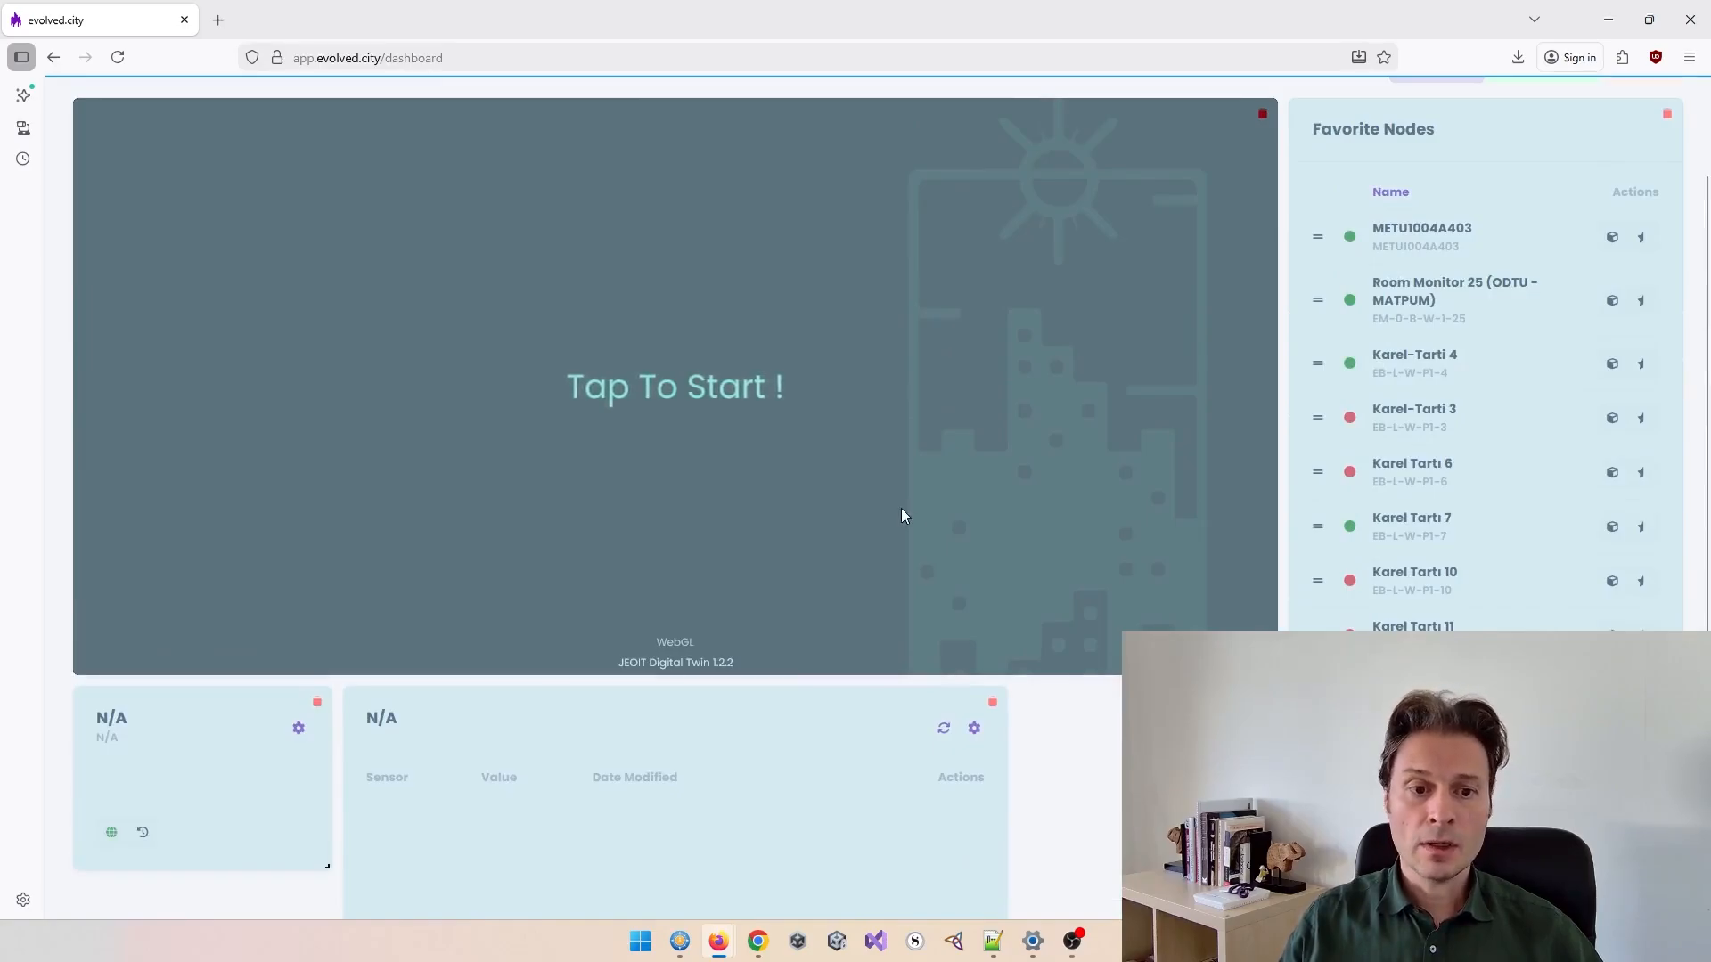
pyautogui.scroll(1, 901, 509)
pyautogui.scroll(-1, 901, 509)
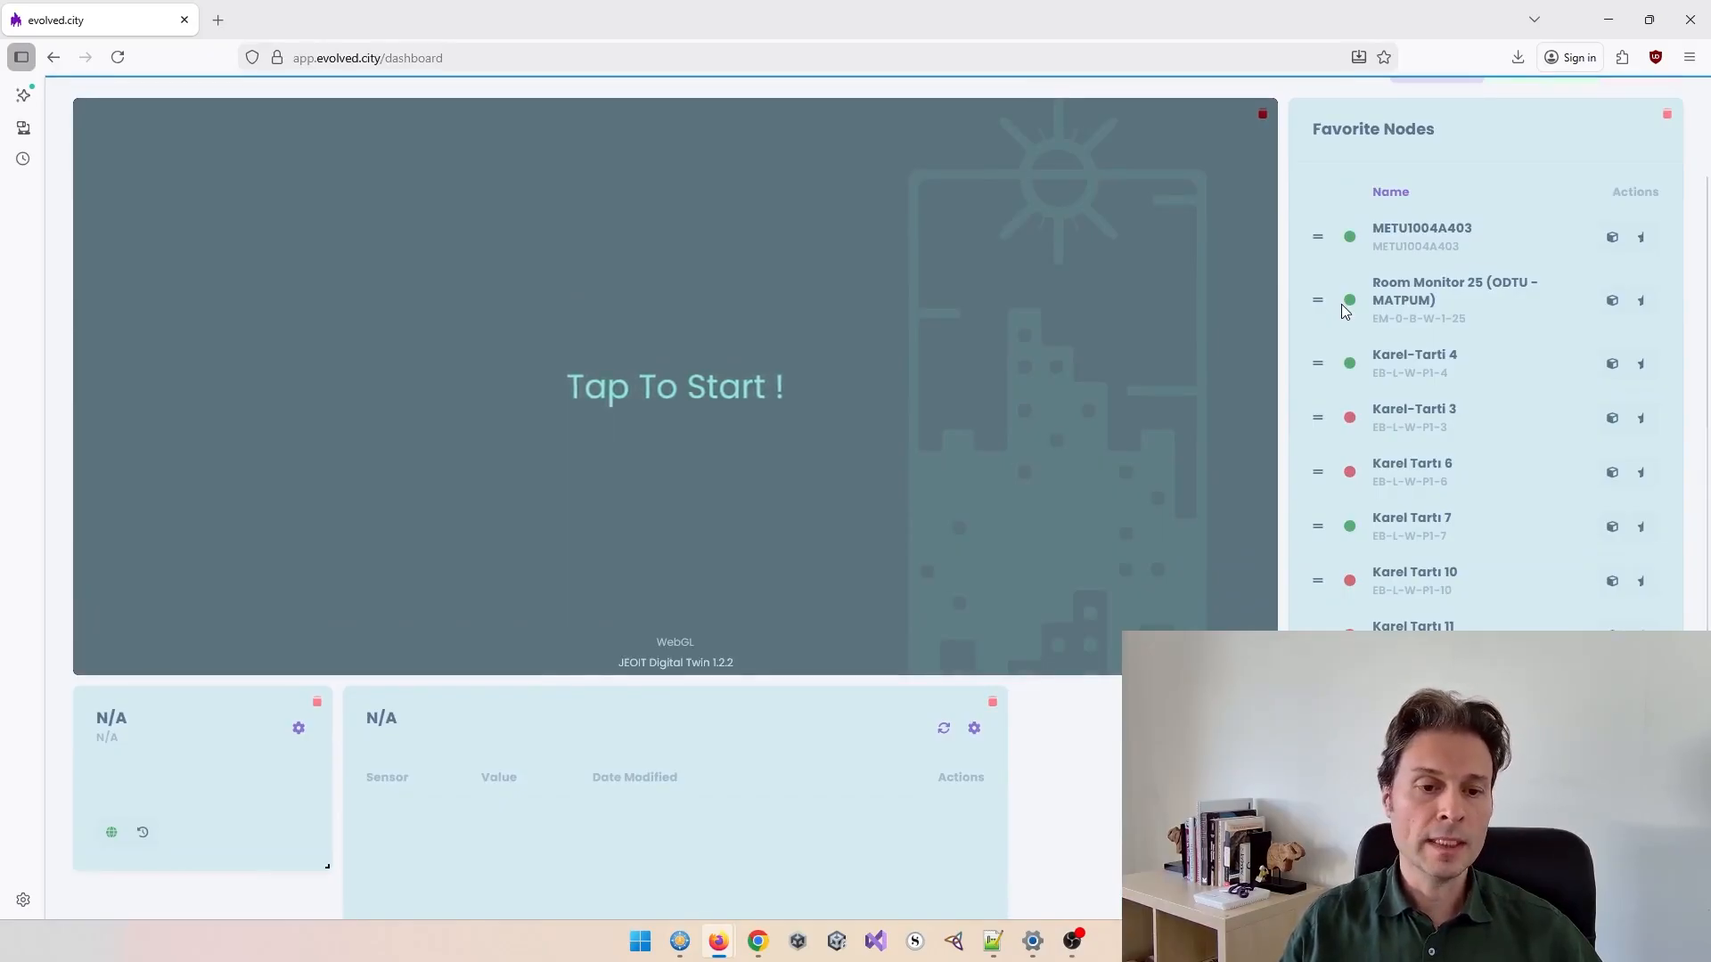
pyautogui.scroll(1, 1340, 294)
pyautogui.scroll(-1, 1338, 294)
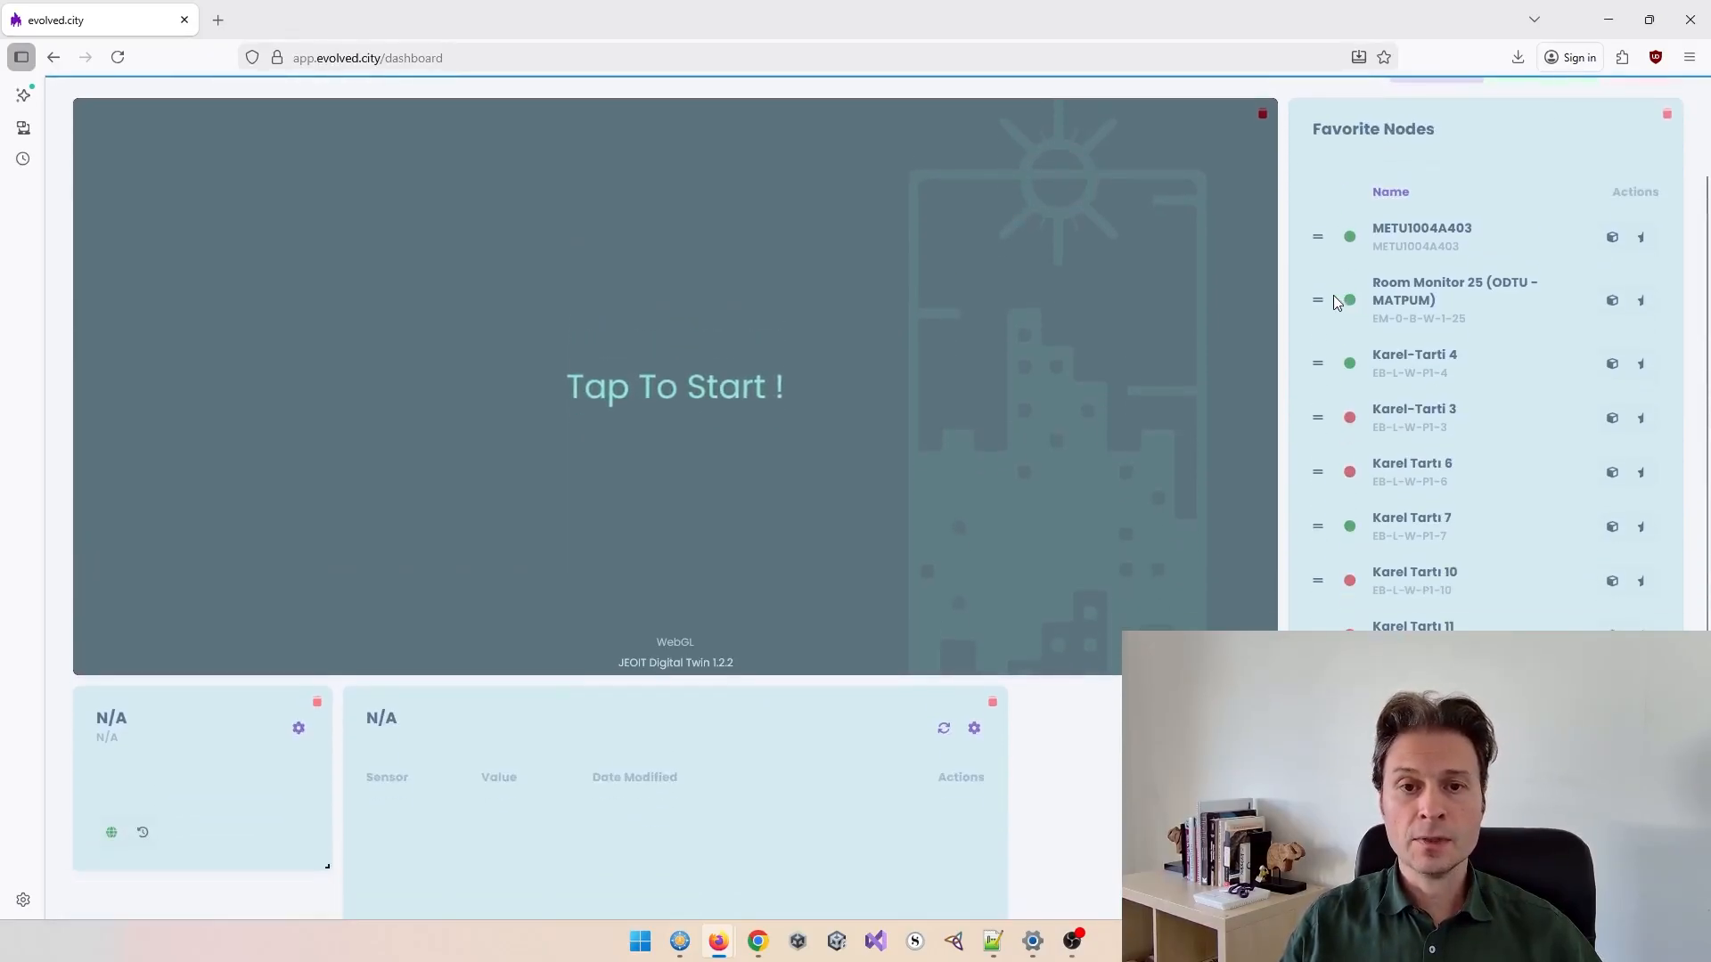
pyautogui.scroll(1, 1333, 296)
pyautogui.click(1544, 156)
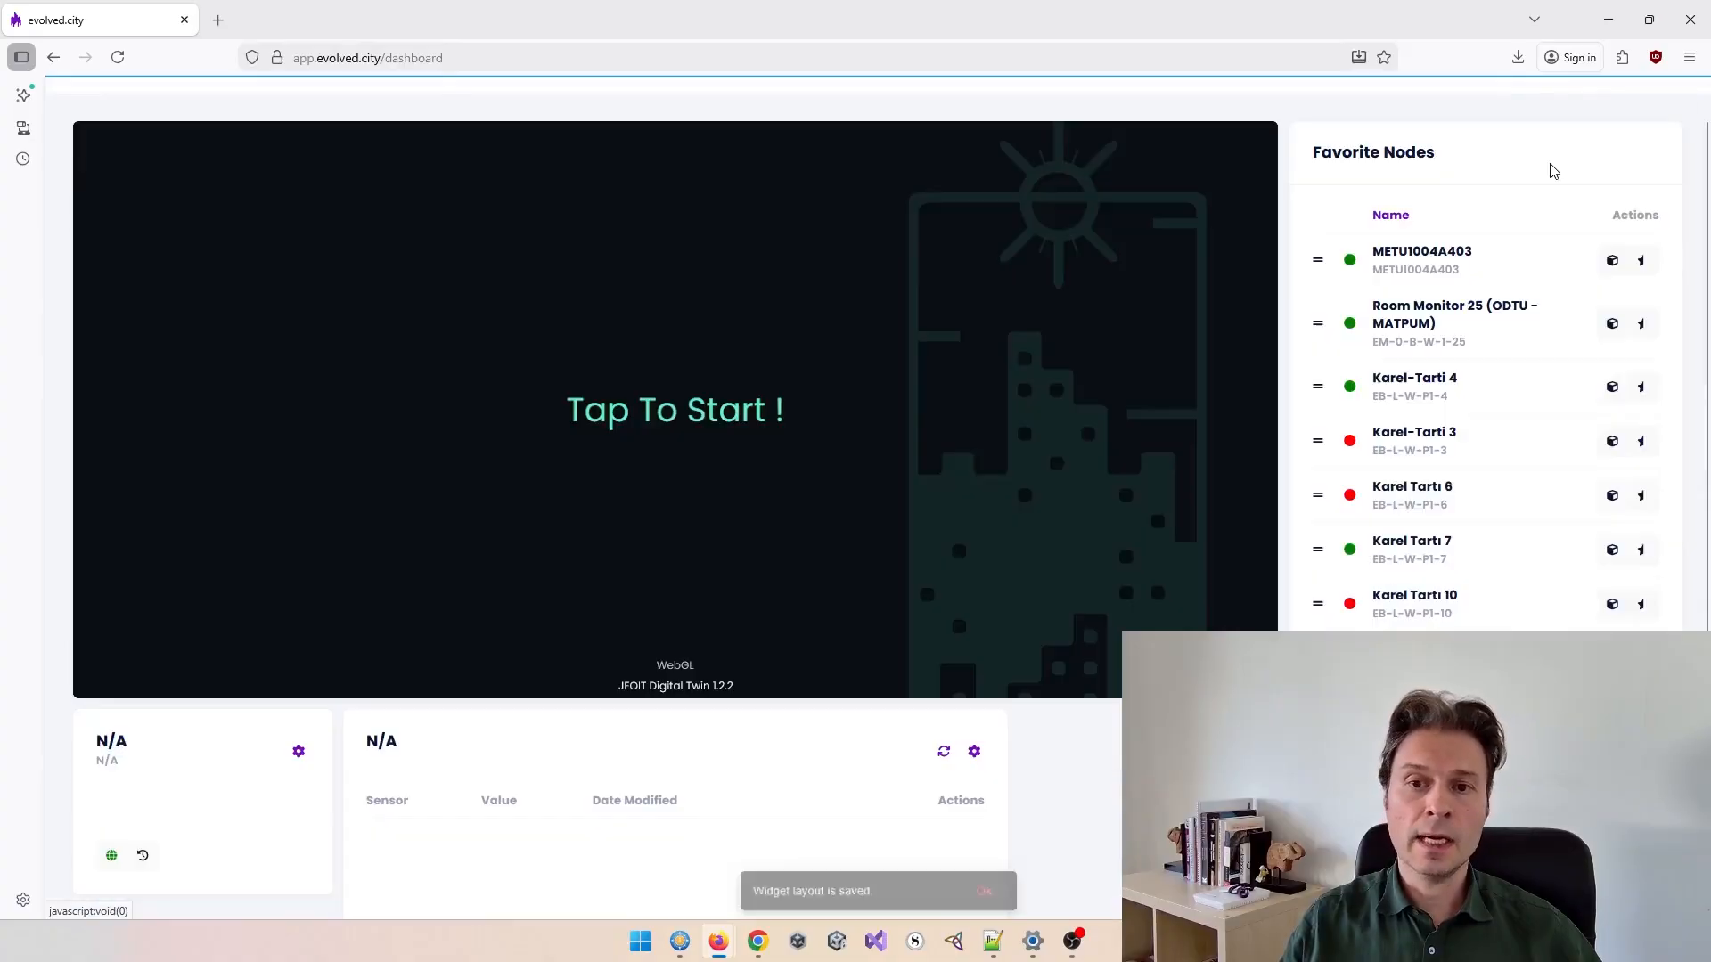
# - Configure the sensor data list widget to show the node Karel-Tarti 4 and apply the setting
pyautogui.scroll(-4, 1054, 419)
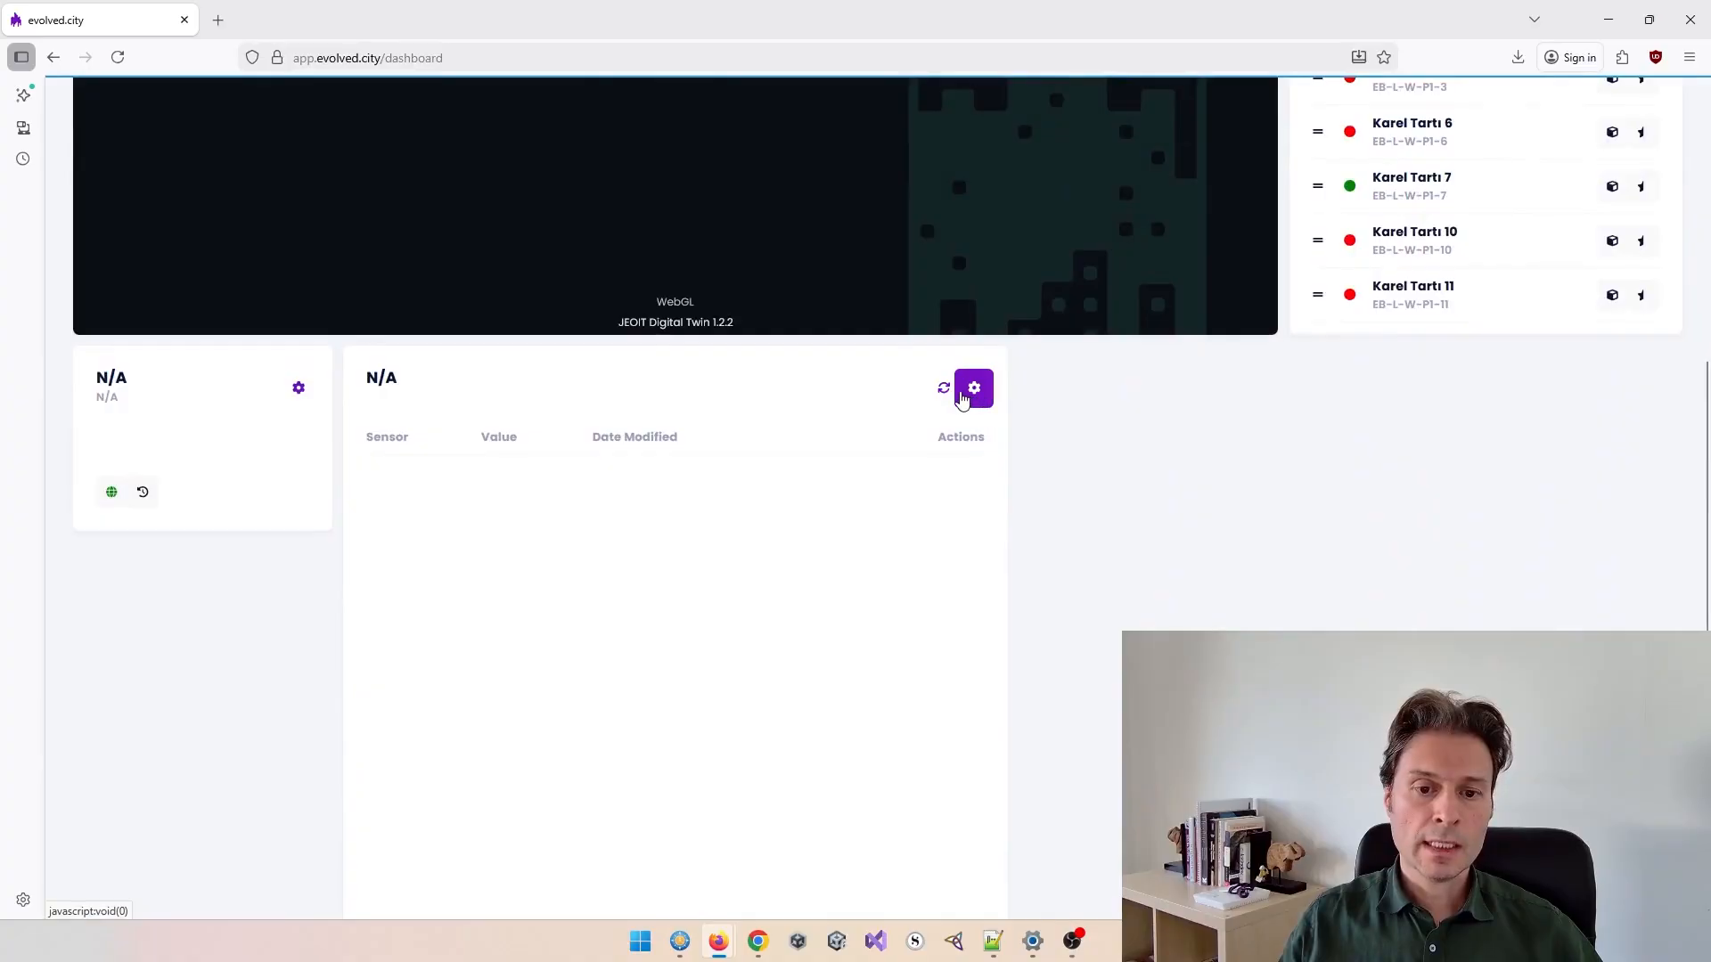
pyautogui.click(972, 392)
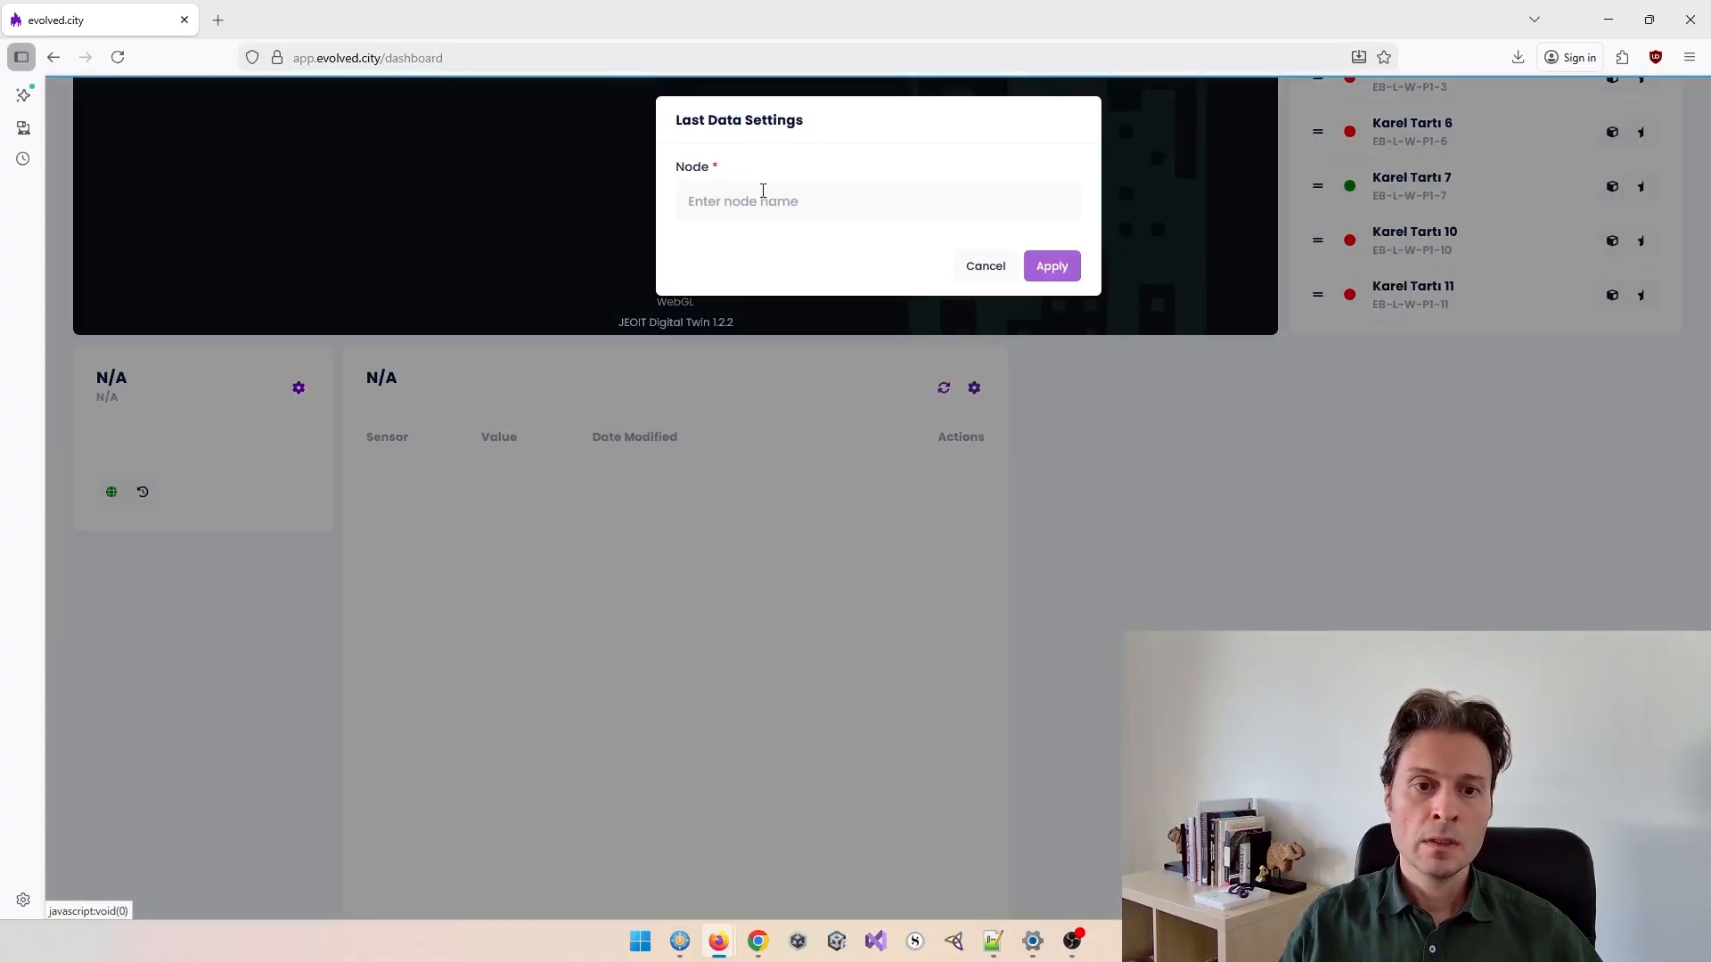
pyautogui.click(759, 201)
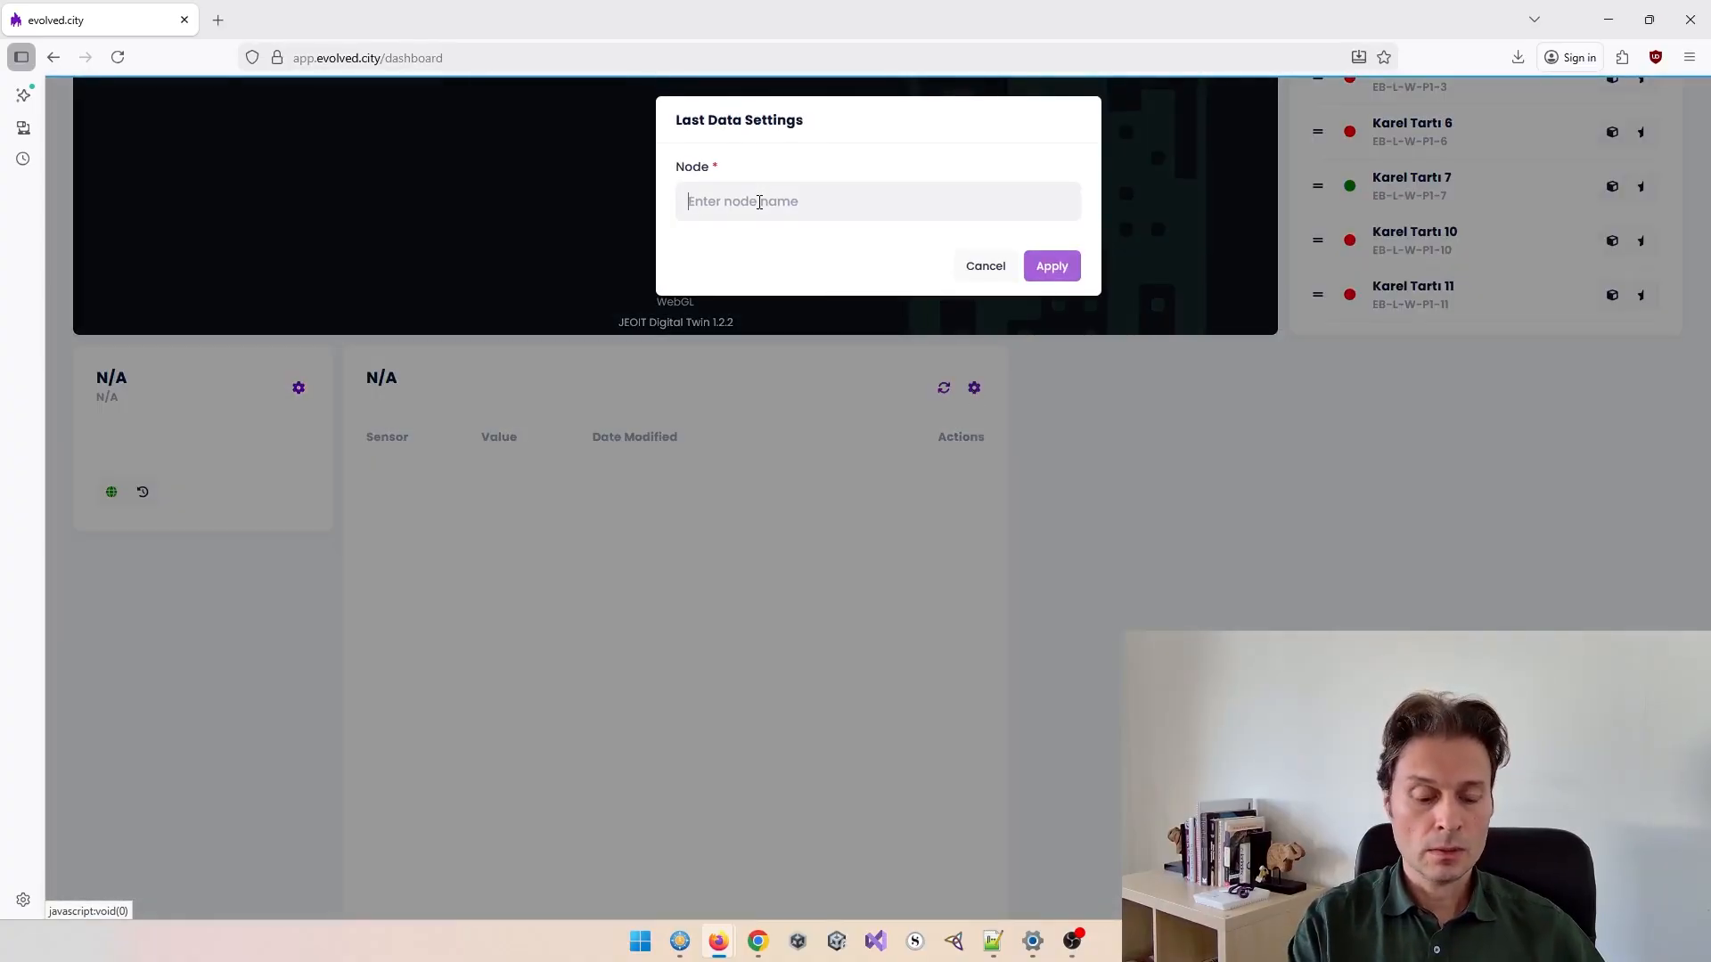
pyautogui.write('kar')
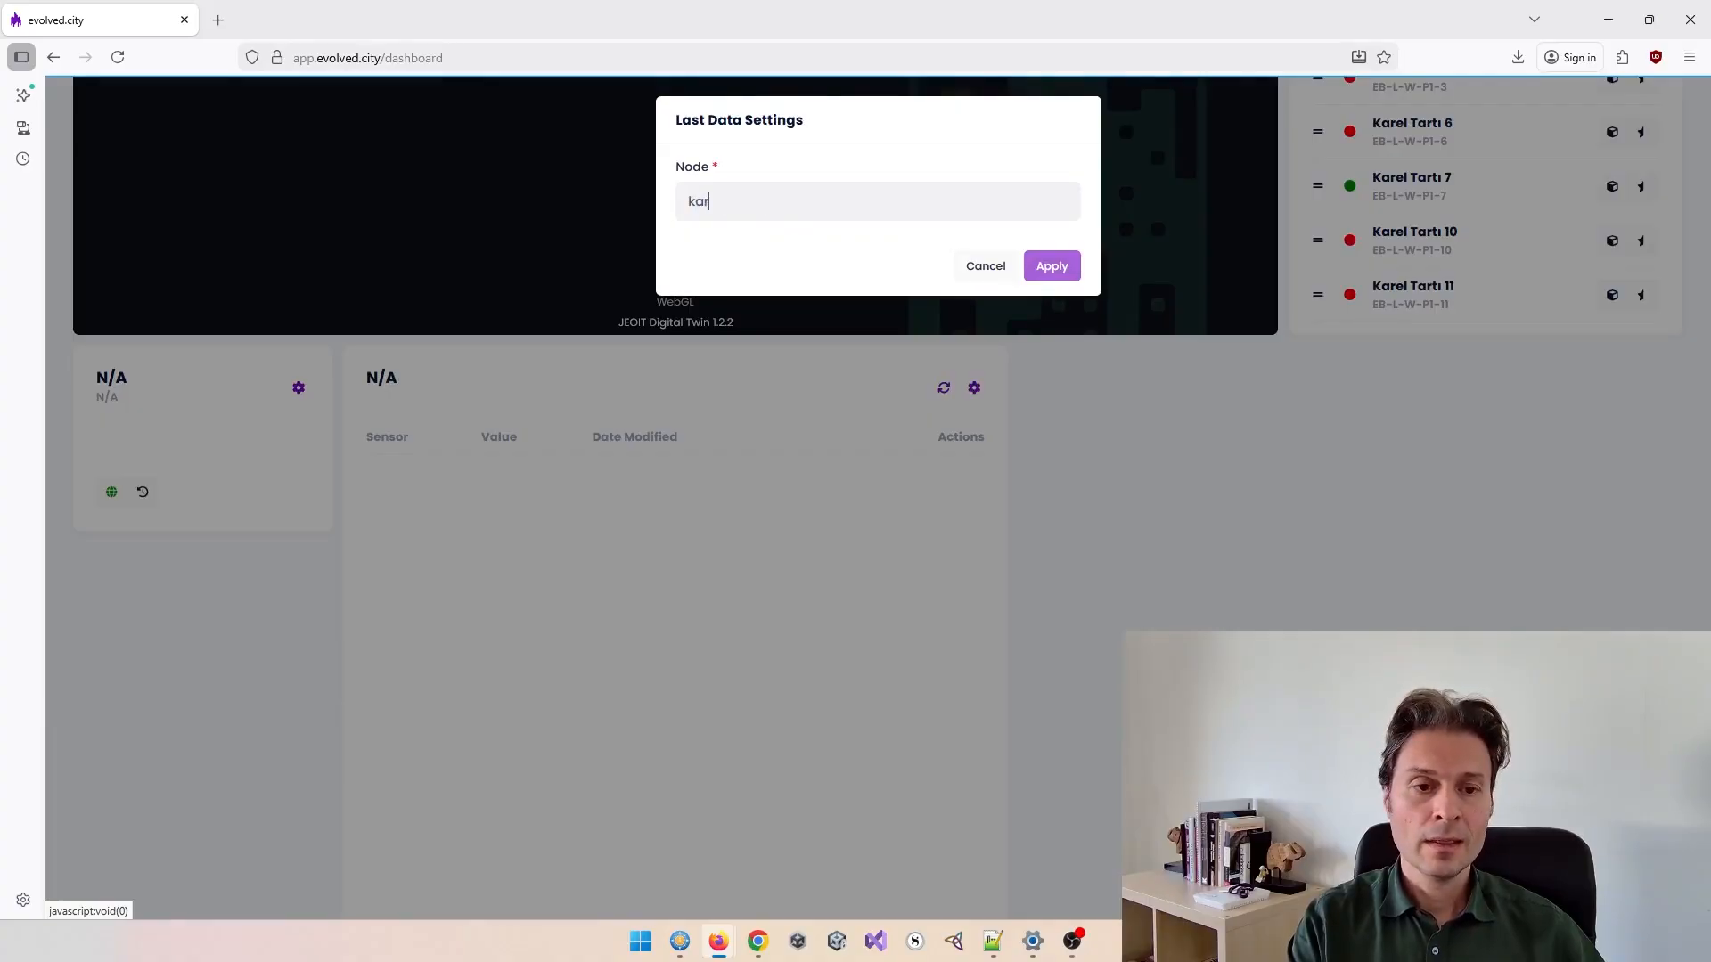
pyautogui.write('el-t')
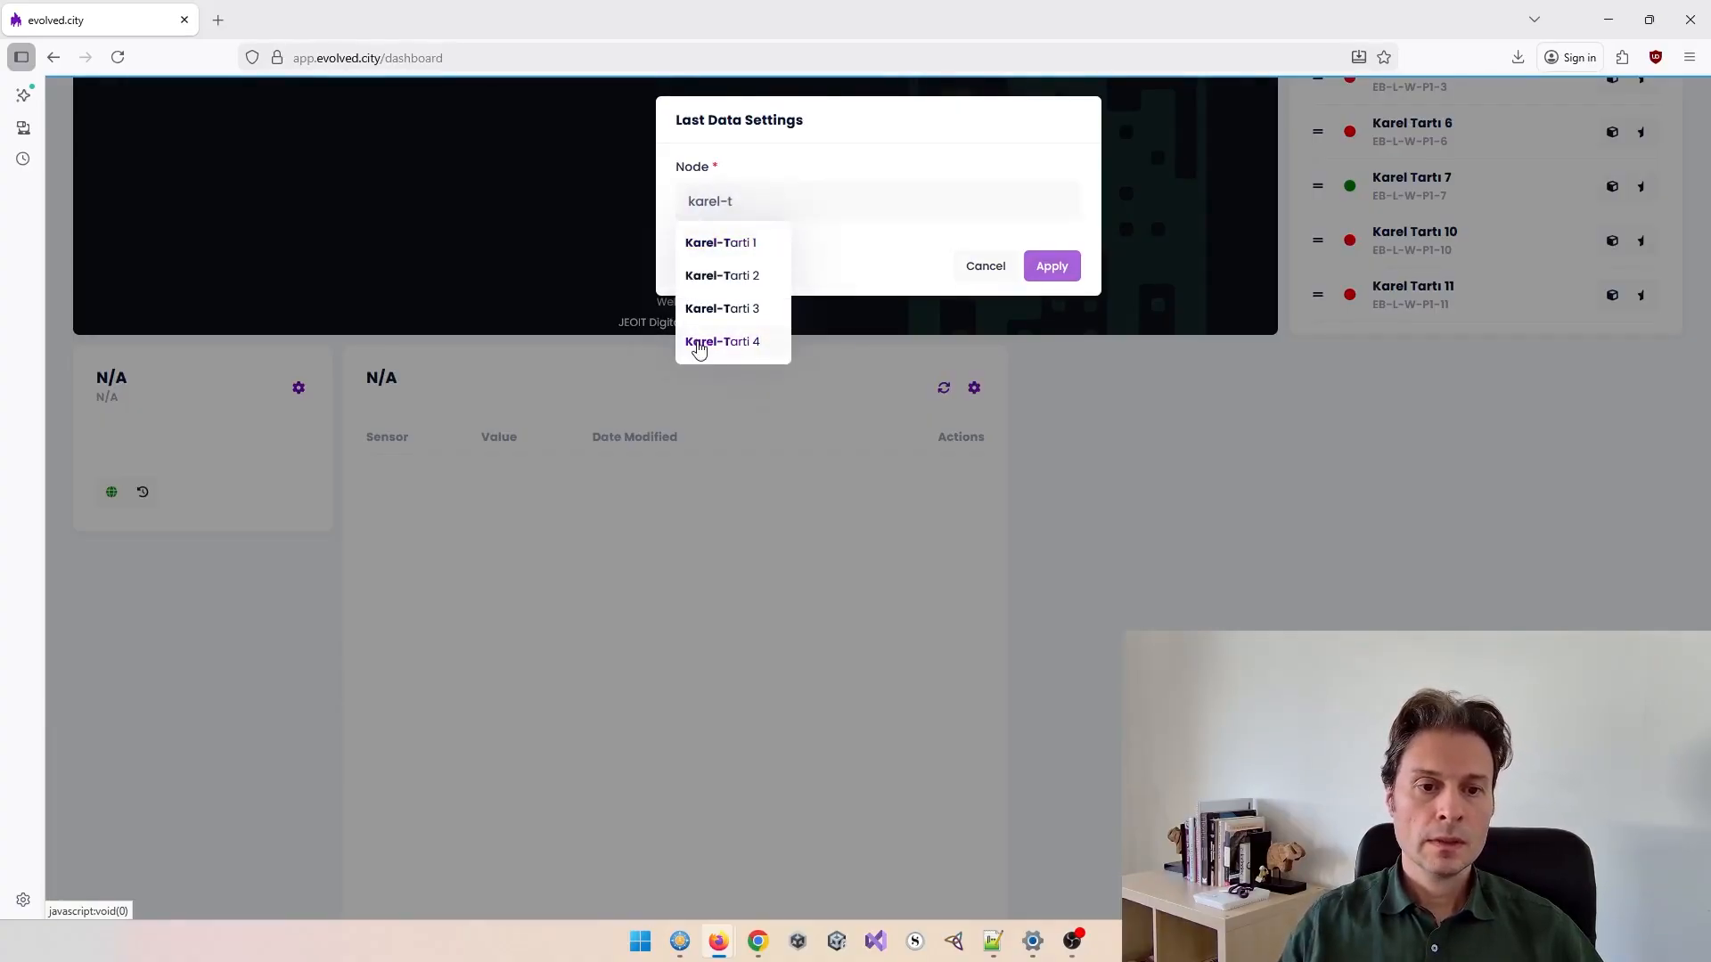
pyautogui.click(699, 342)
pyautogui.click(1049, 267)
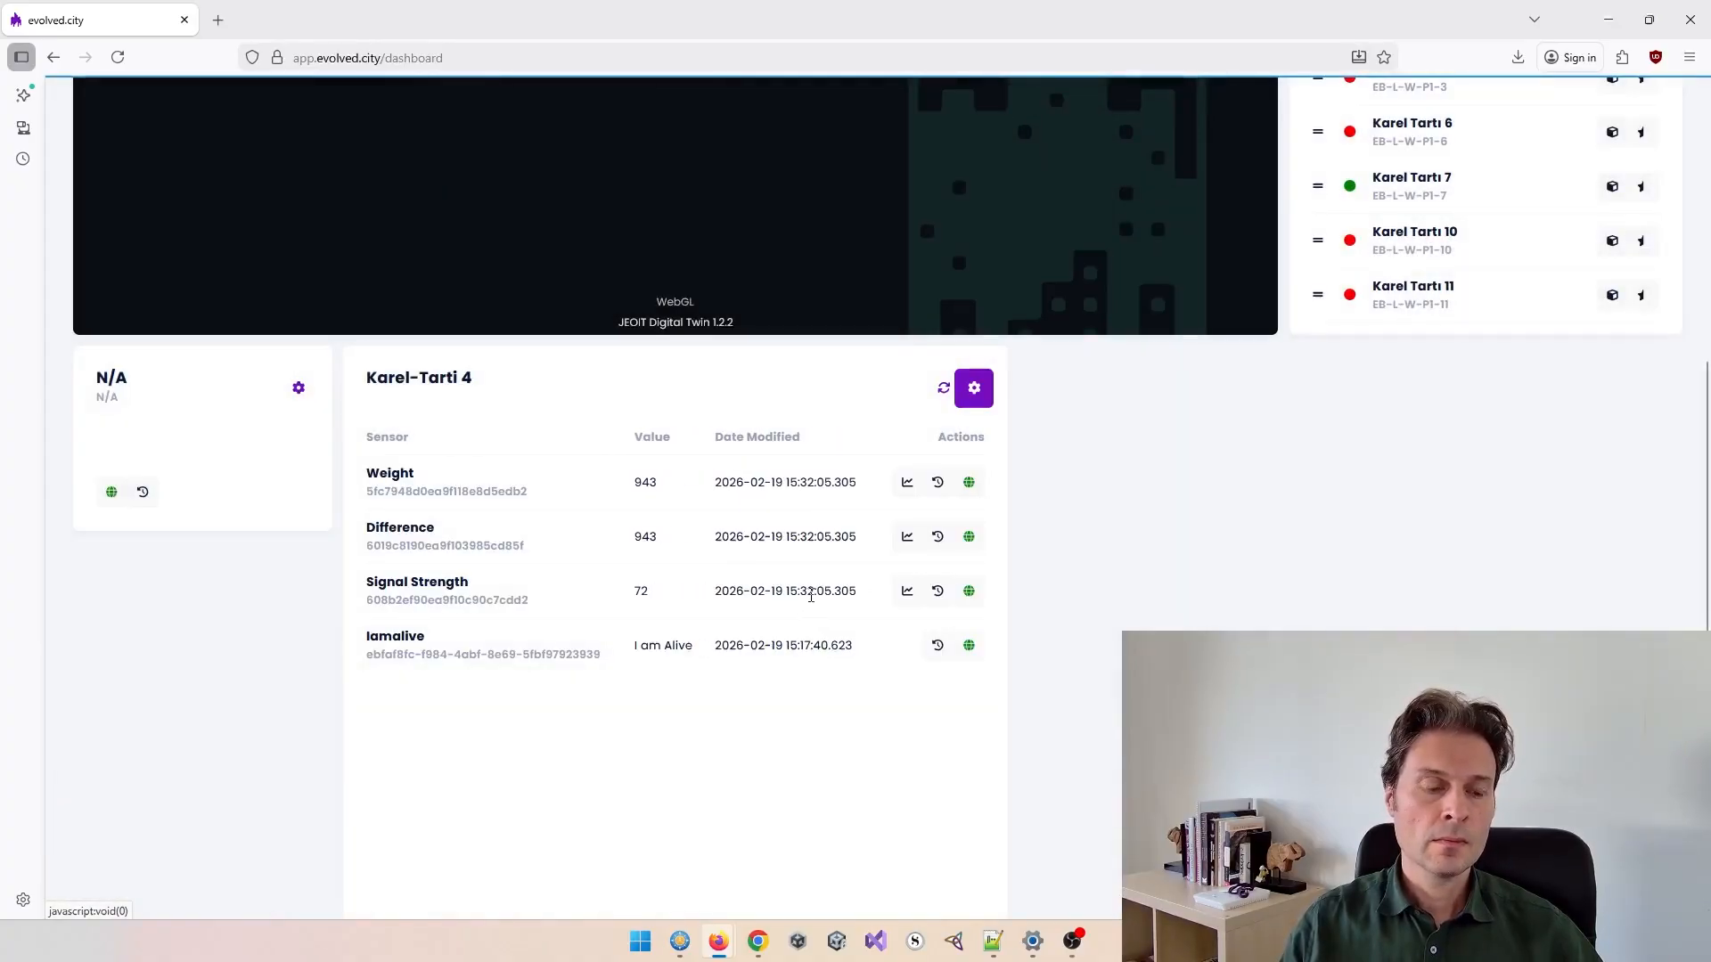
pyautogui.scroll(1, 1037, 585)
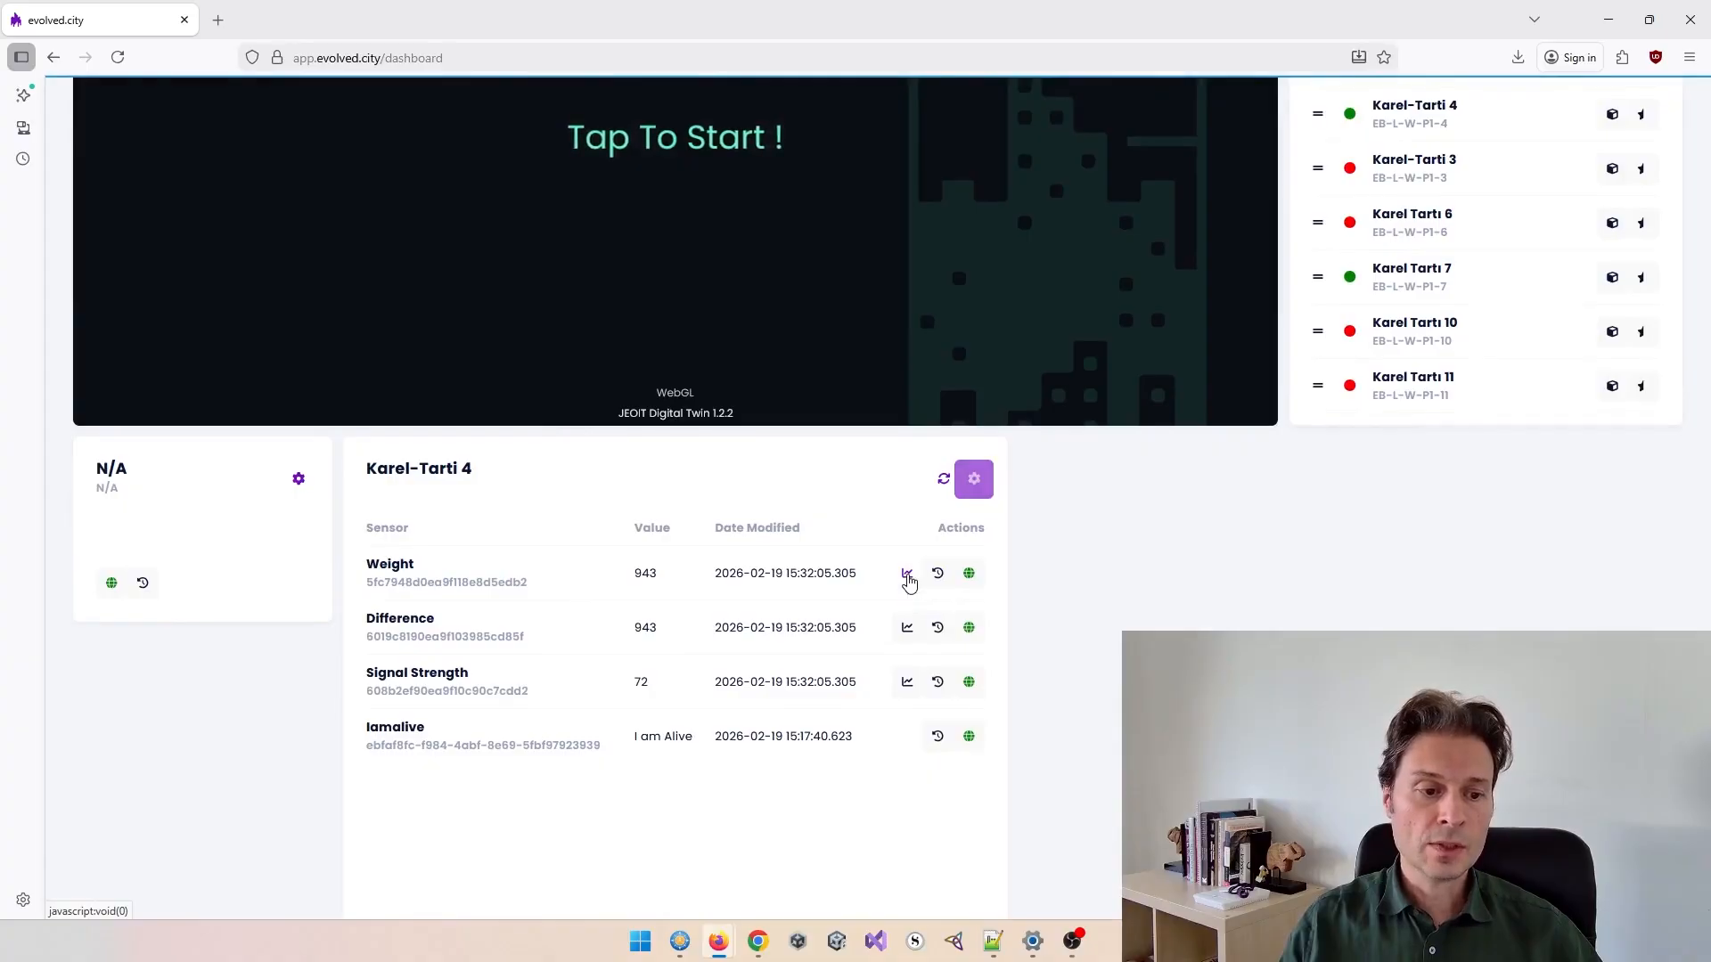
# - View the Weight sensor's chart window and the date range choices in its chart settings, then close them without applying
pyautogui.click(908, 576)
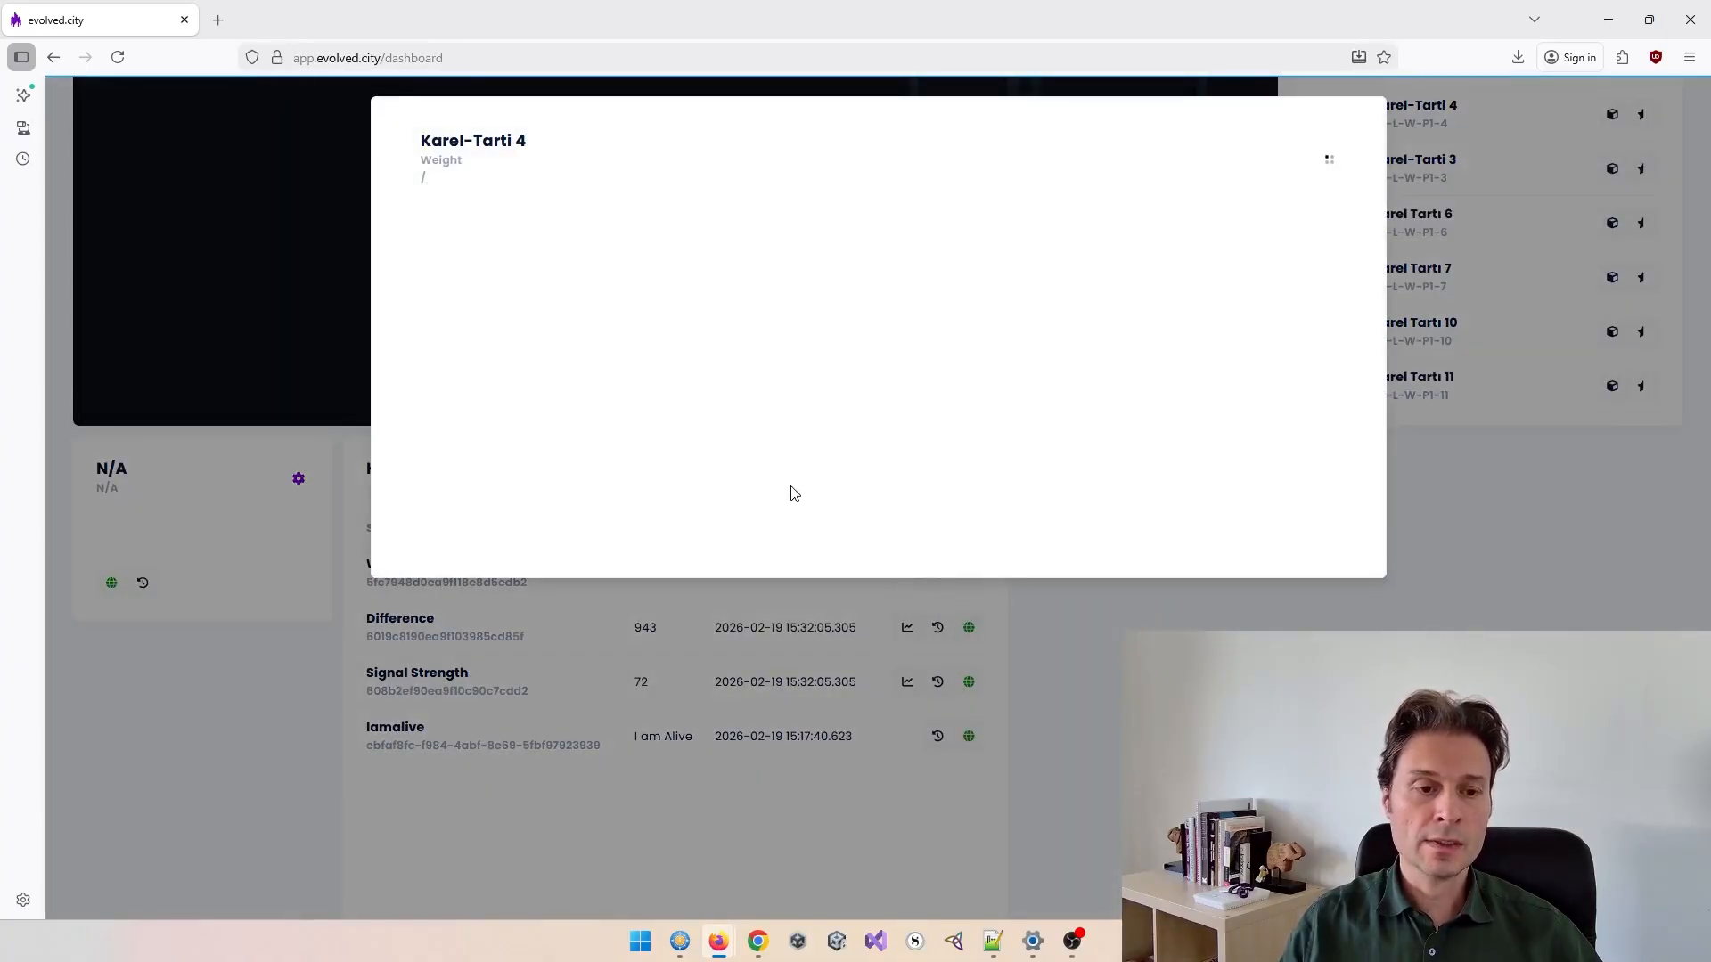
pyautogui.click(1329, 158)
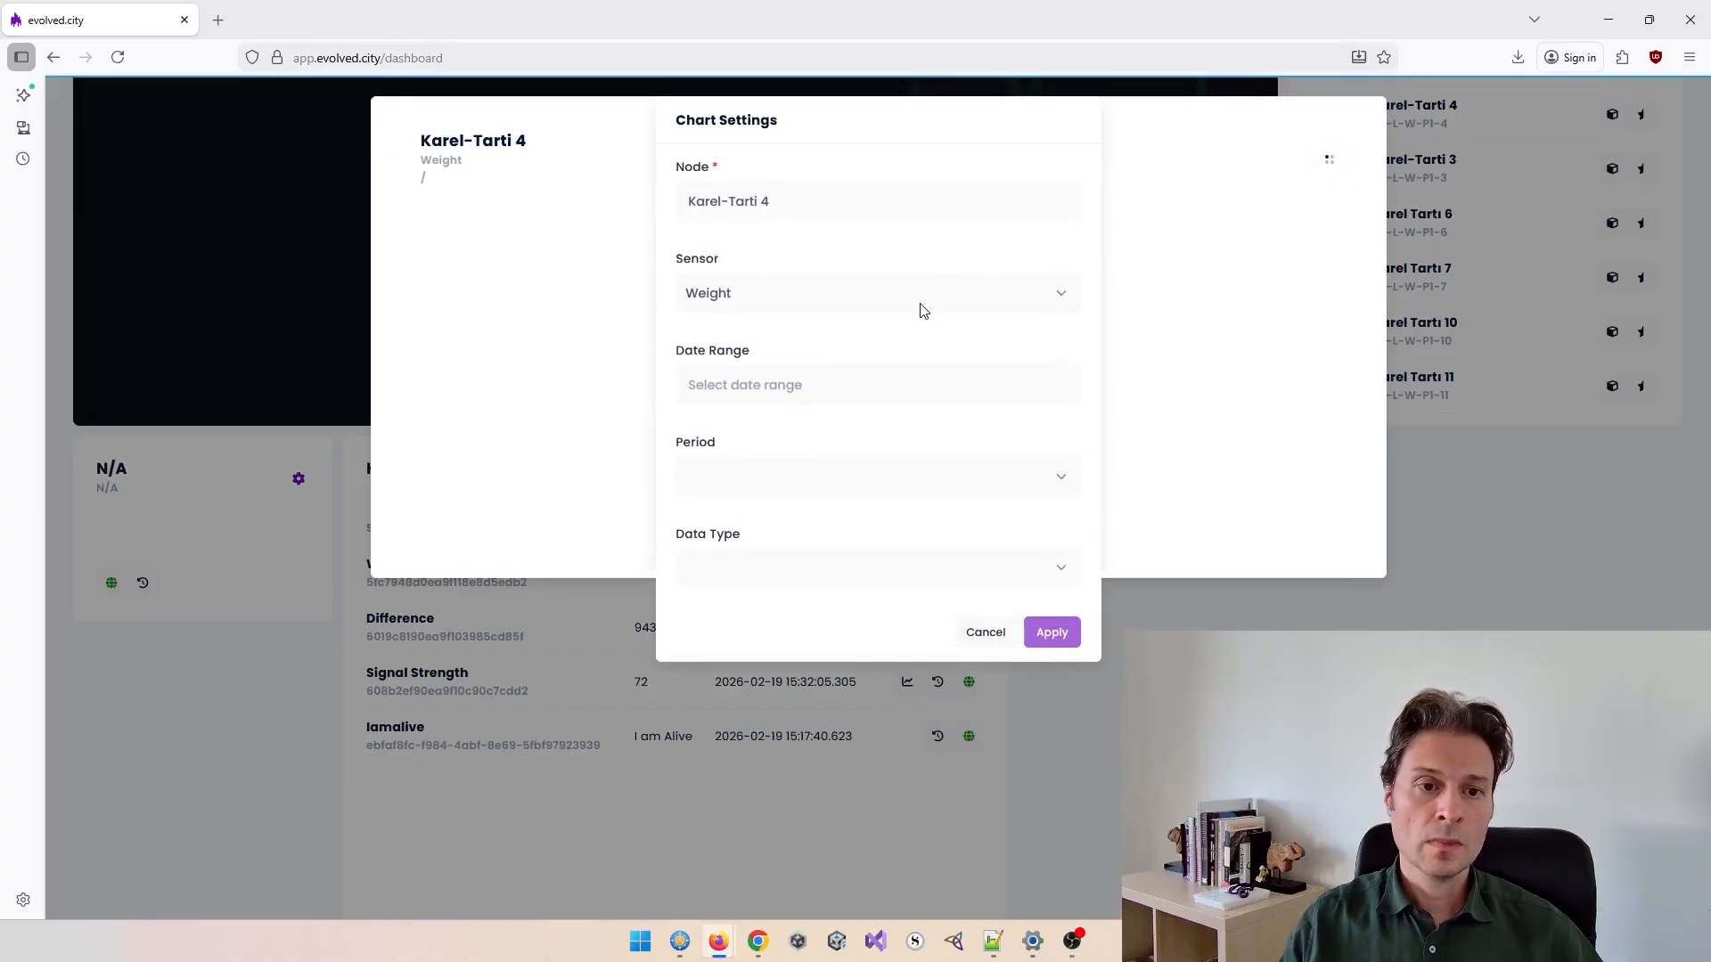
pyautogui.click(790, 385)
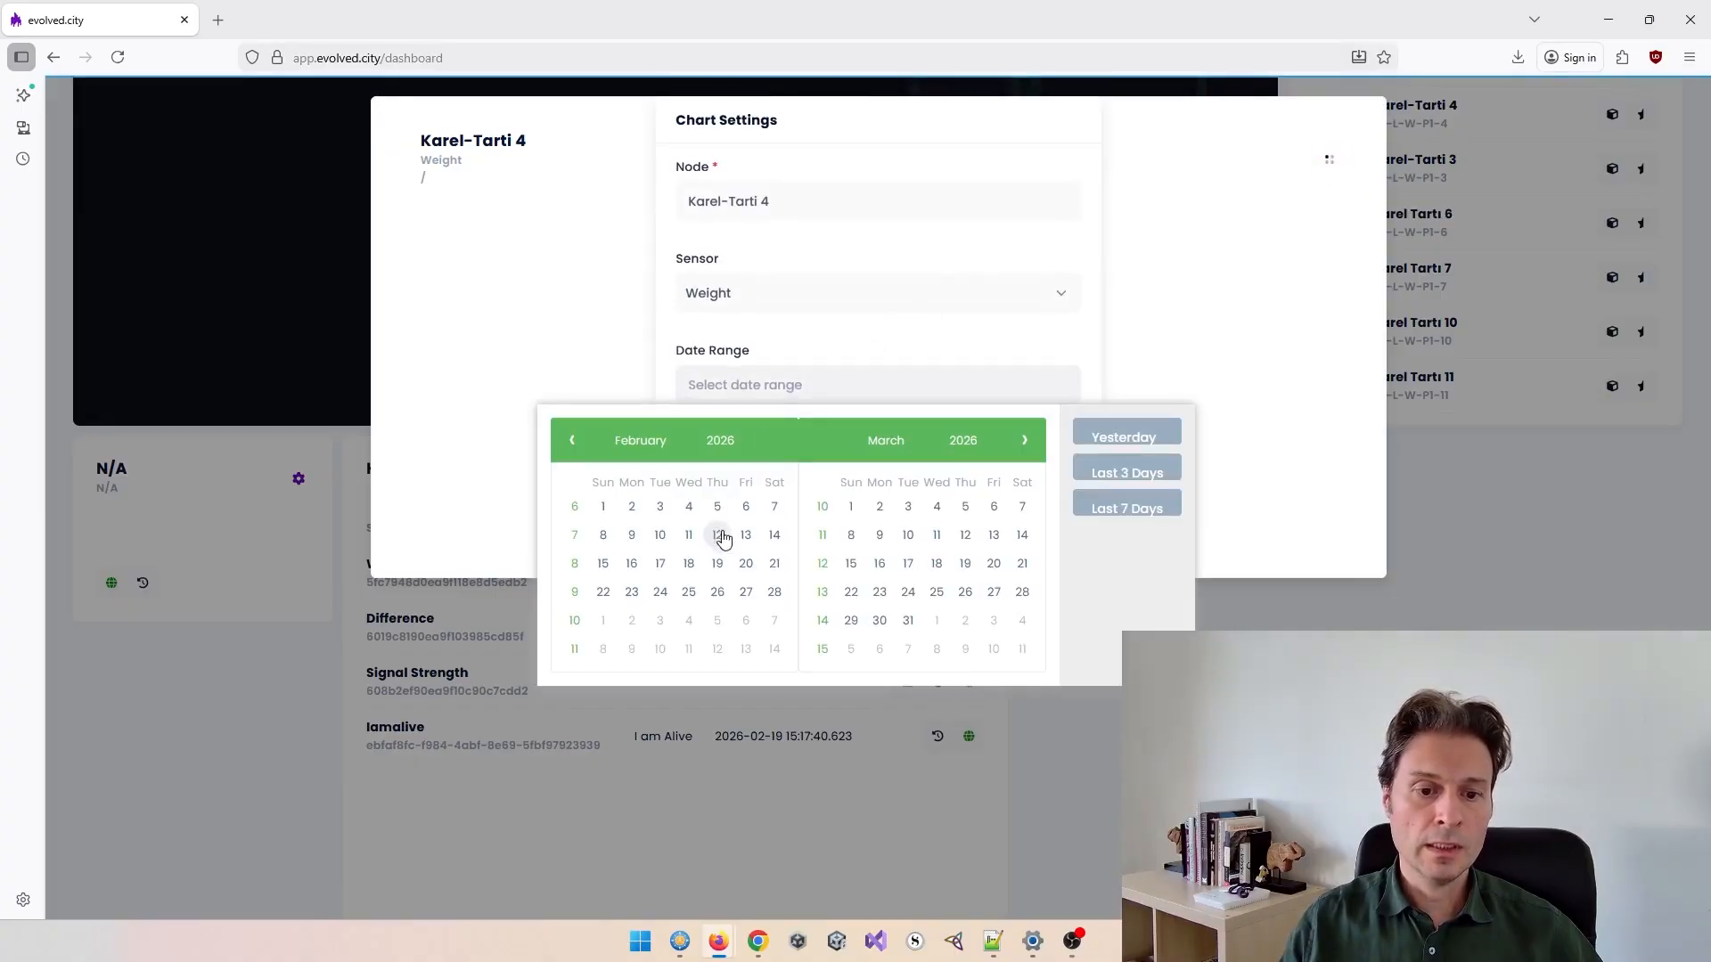
pyautogui.click(1260, 617)
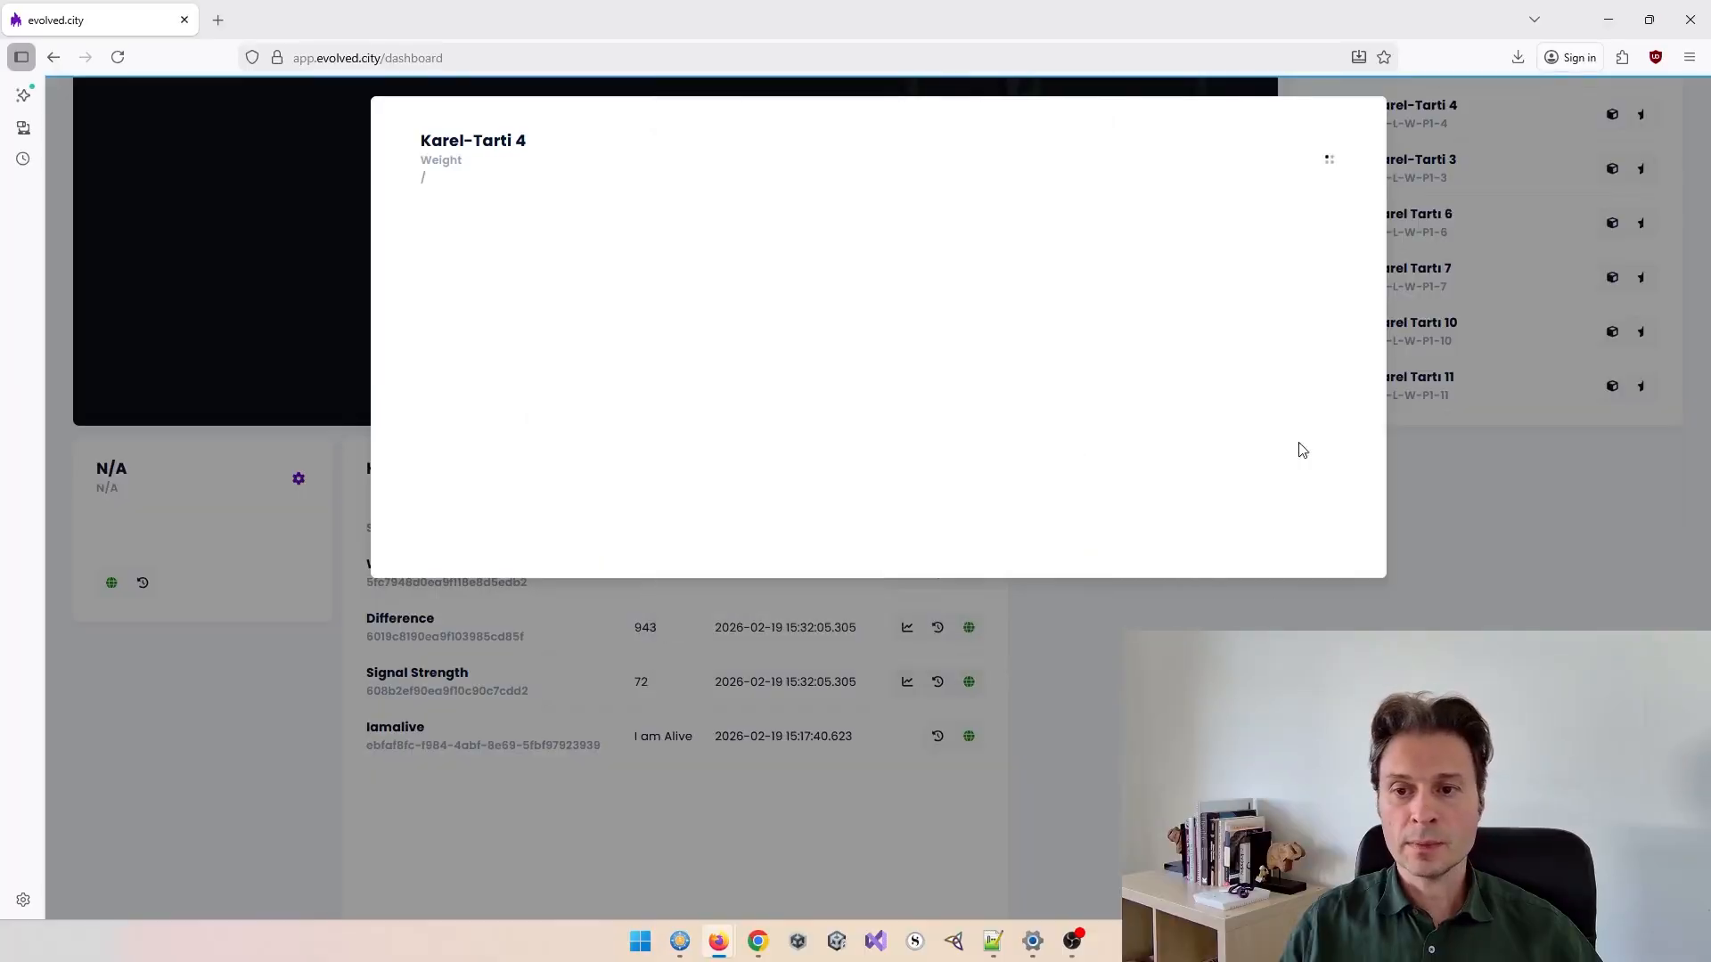
pyautogui.click(1435, 497)
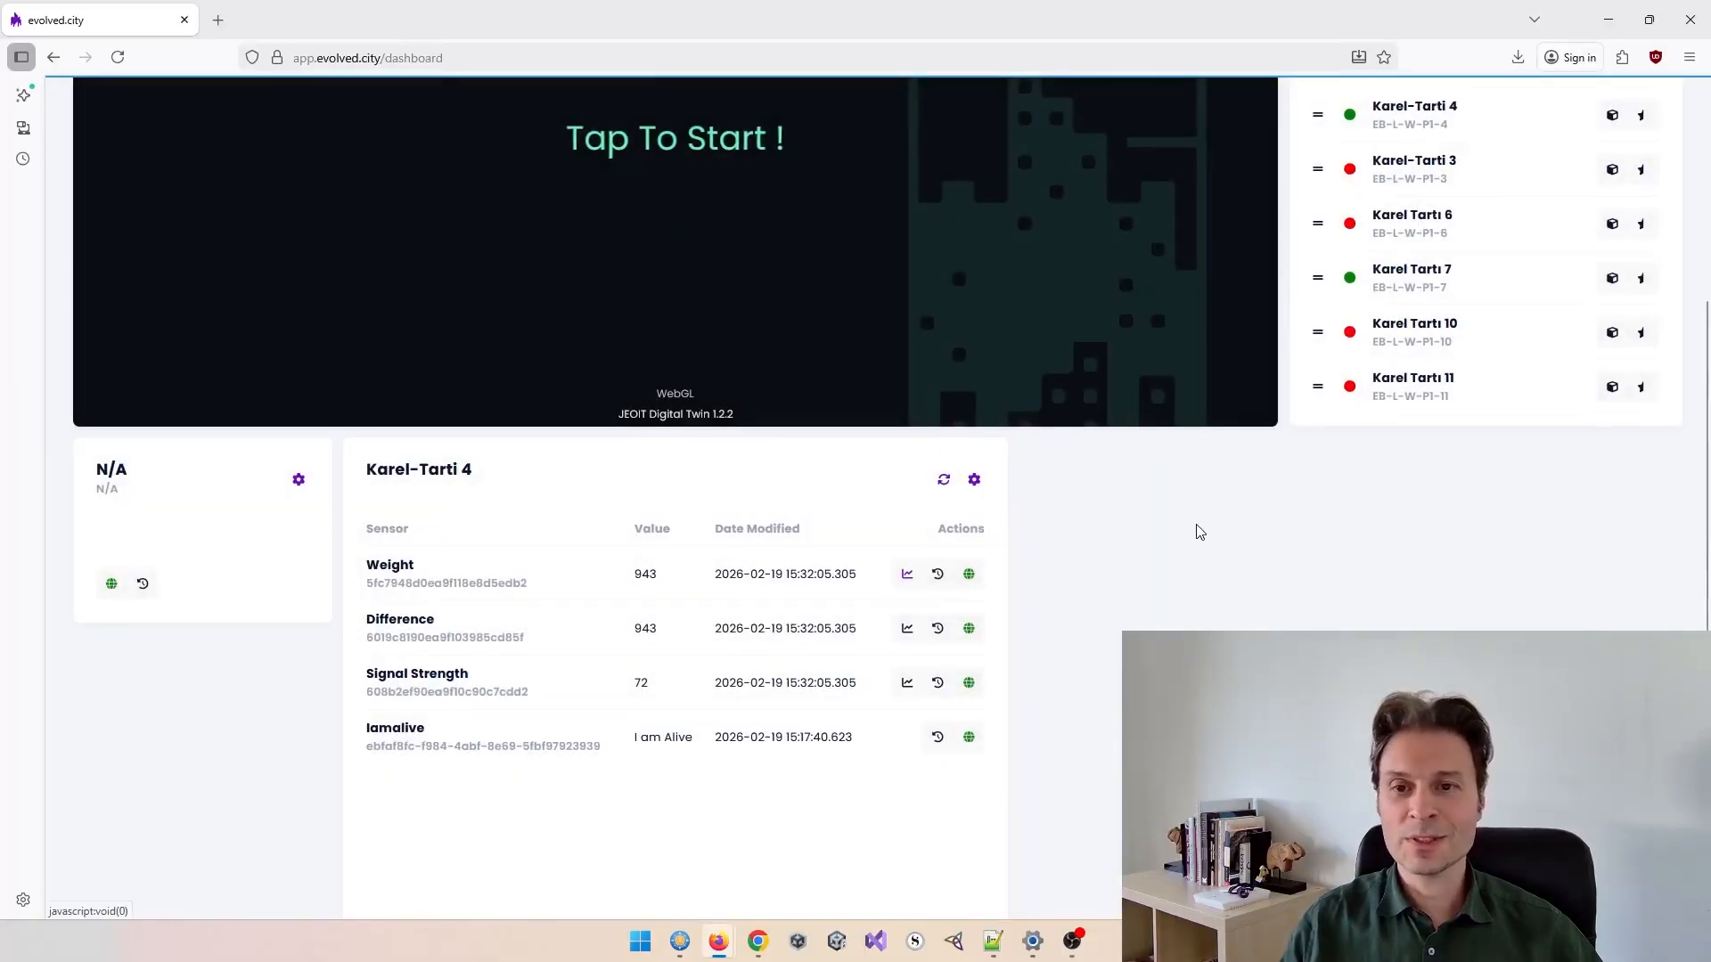
# - Open the settings of the unconfigured last data widget and choose Karel-Tarti 4 as its node
pyautogui.scroll(4, 1198, 535)
pyautogui.scroll(-3, 526, 535)
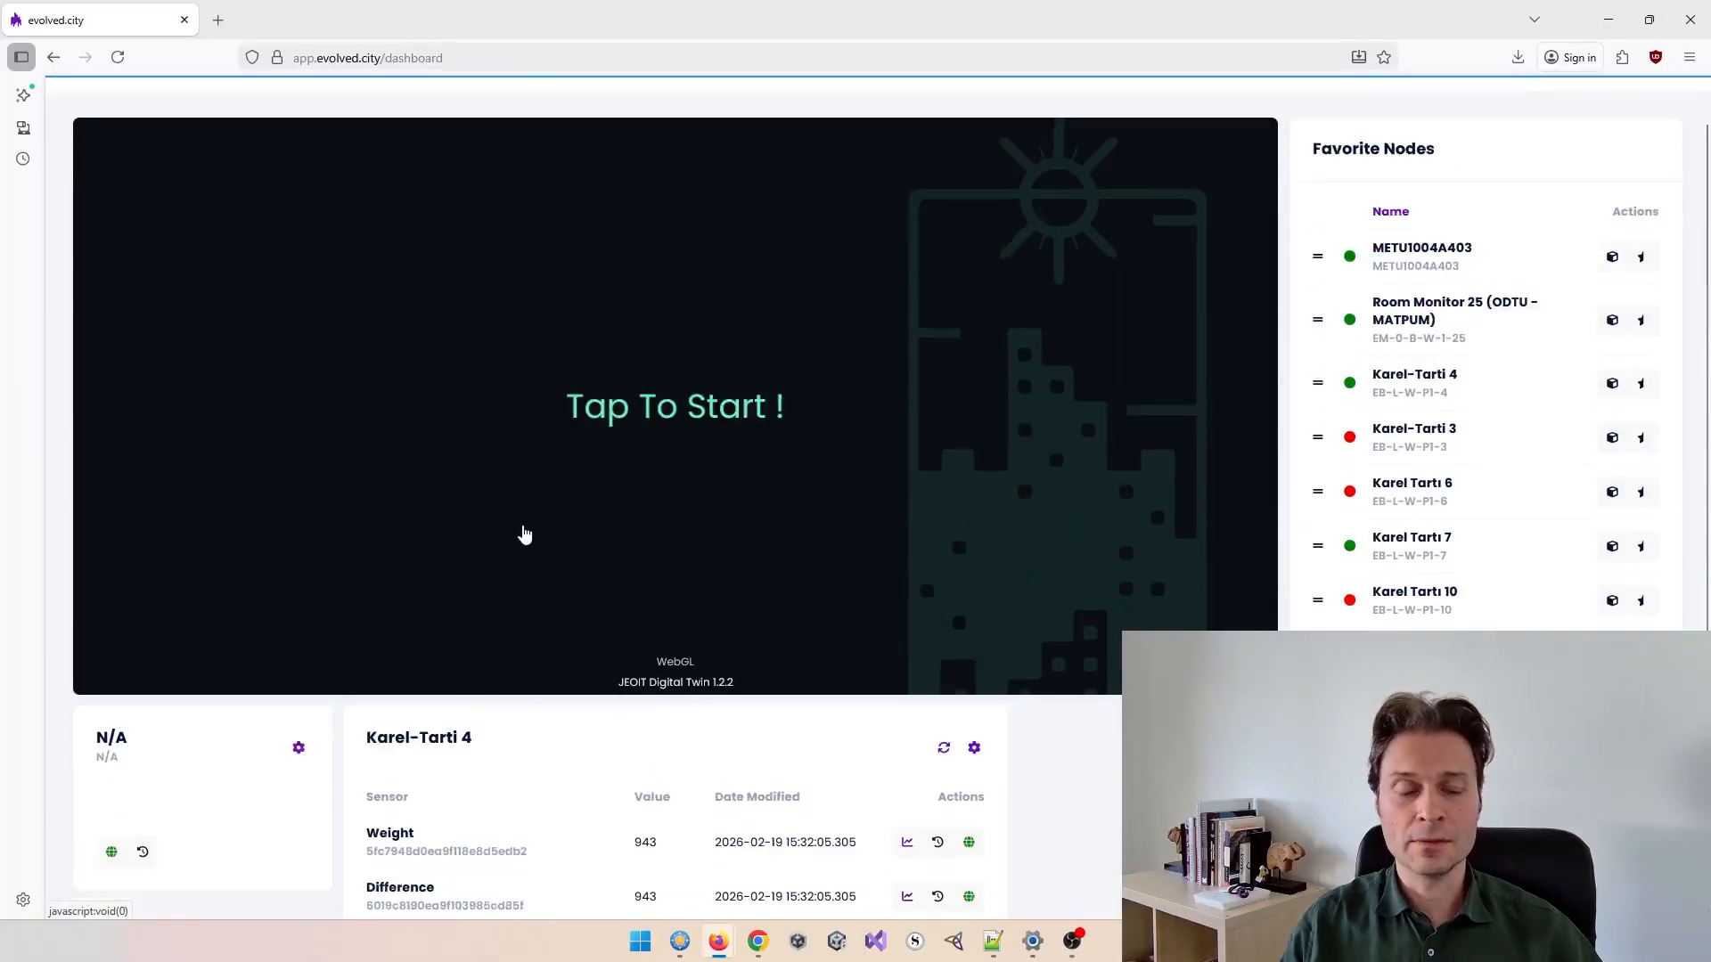
pyautogui.click(300, 624)
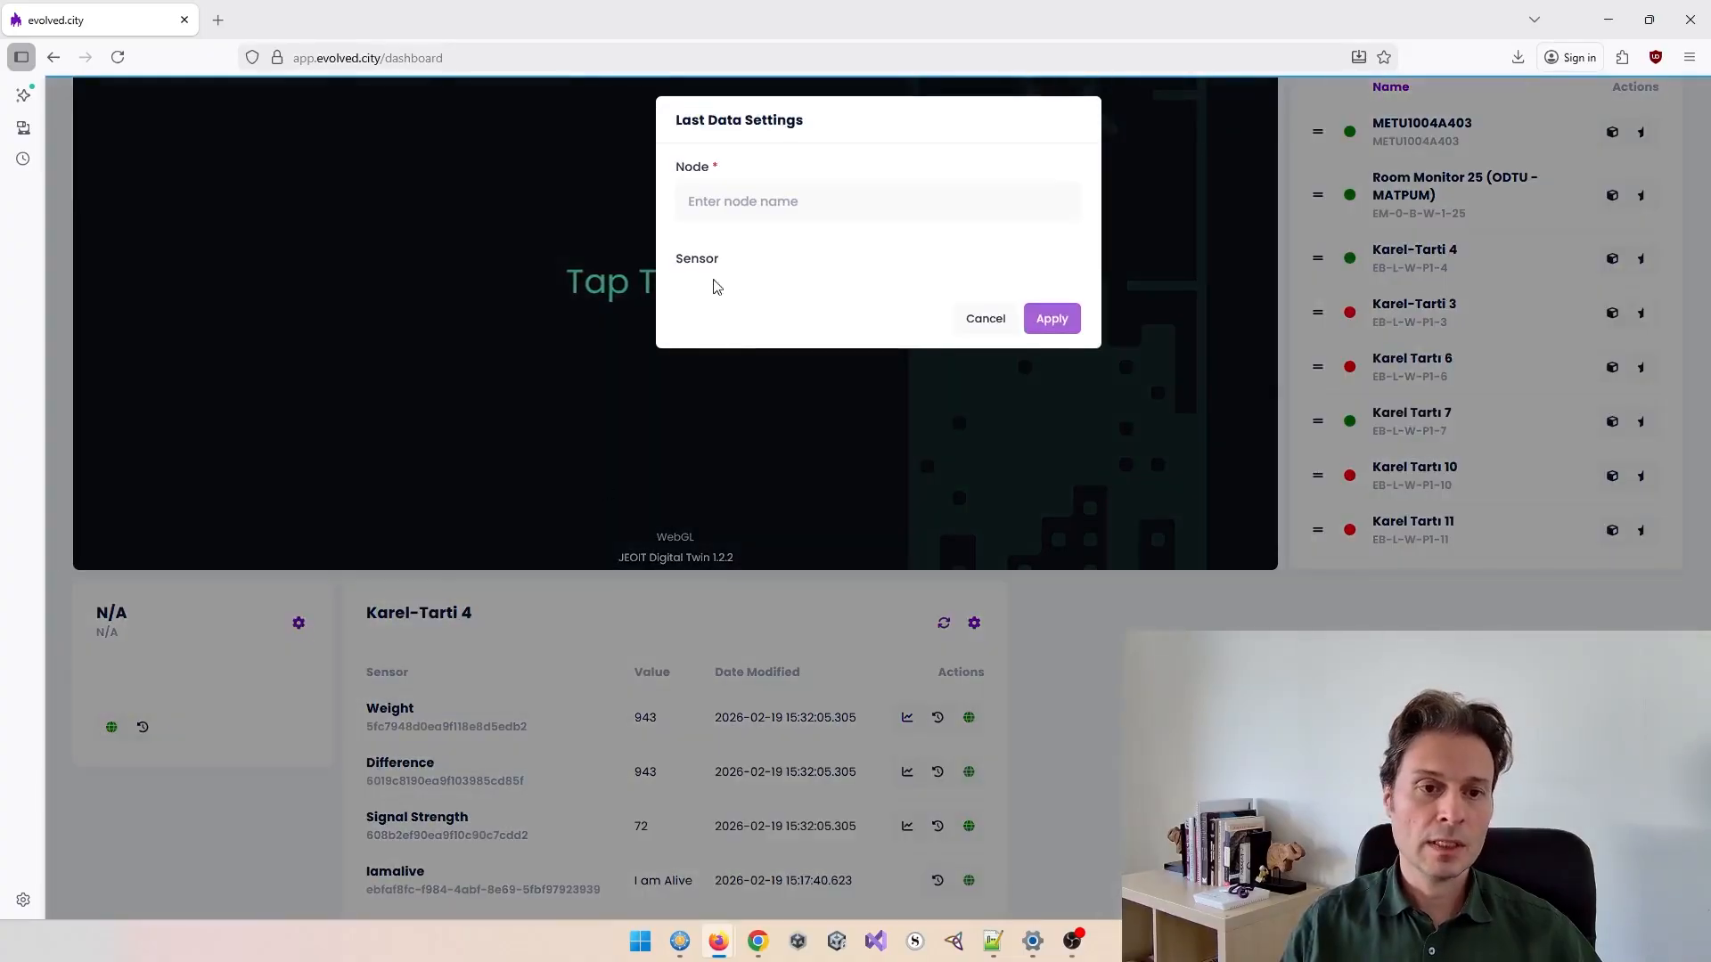
pyautogui.click(739, 196)
pyautogui.write('kar')
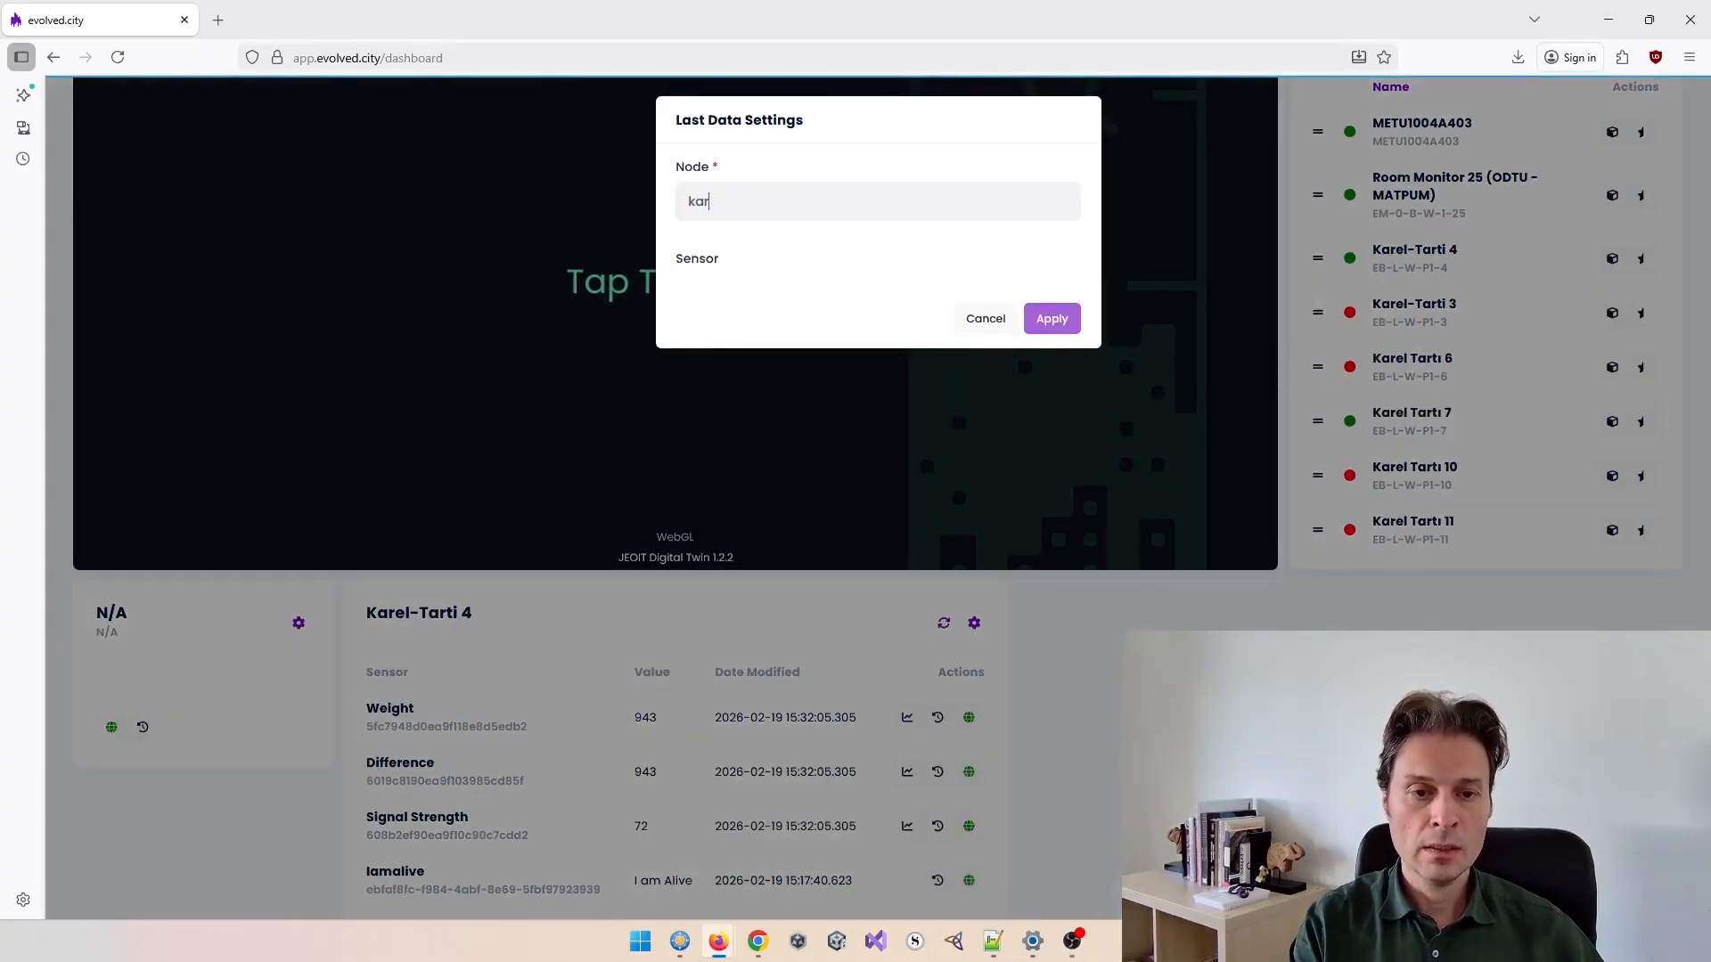
pyautogui.write('el-')
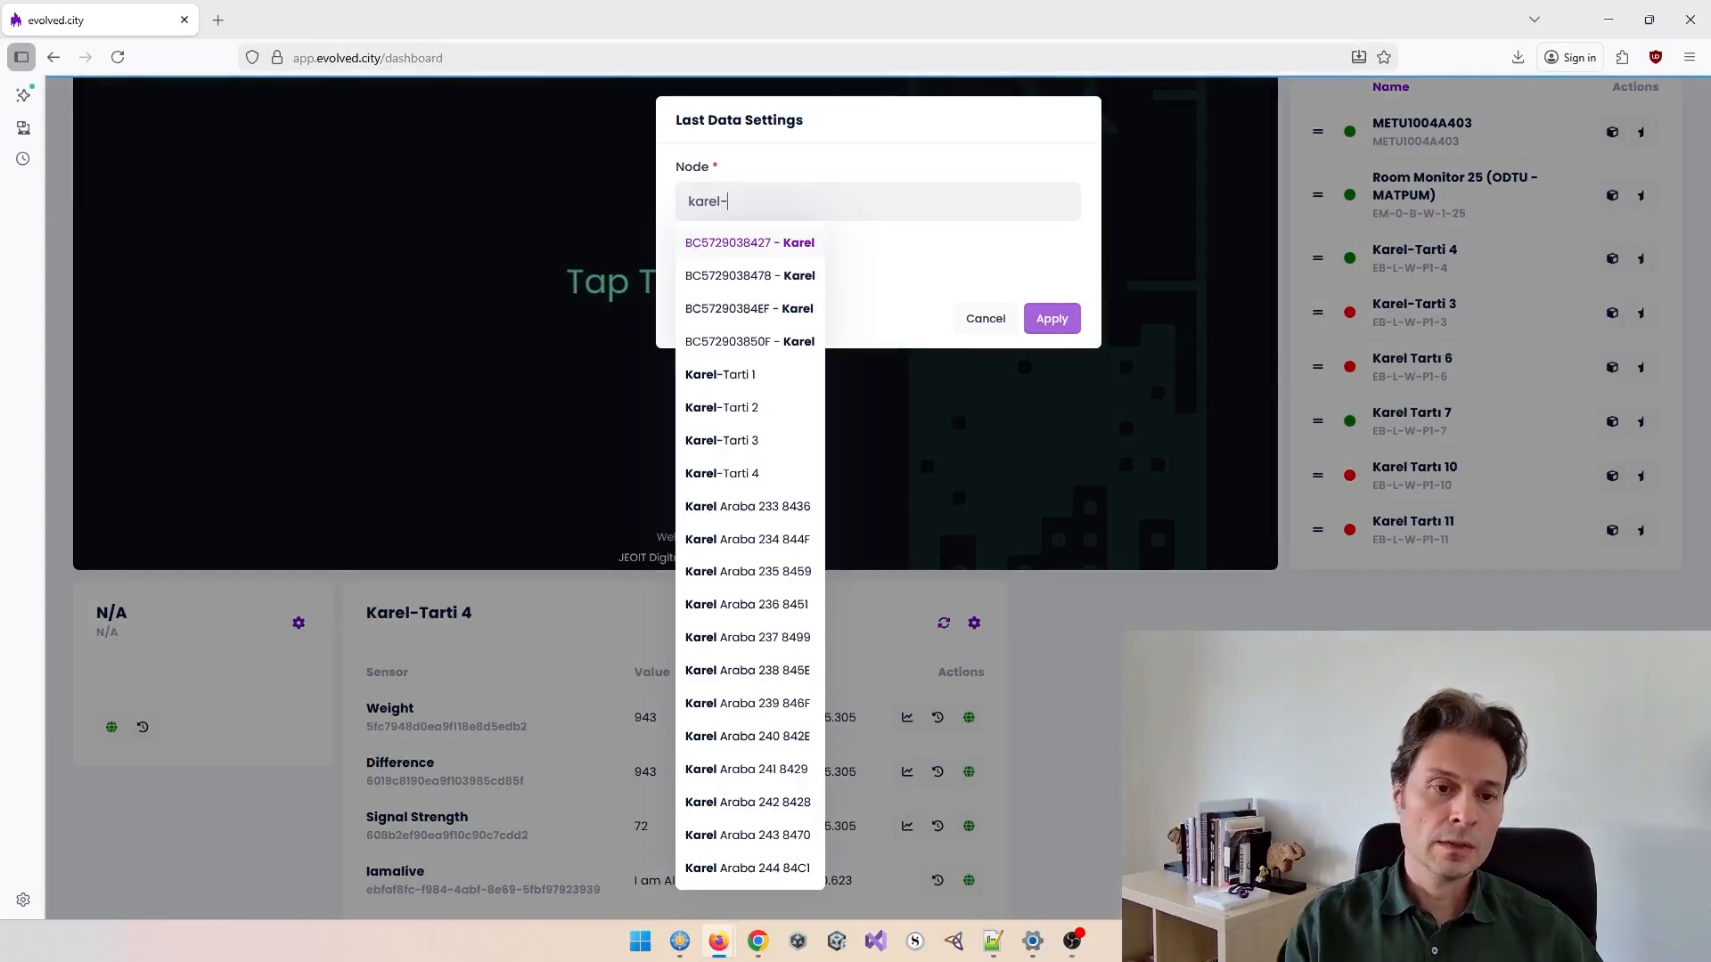
pyautogui.click(725, 344)
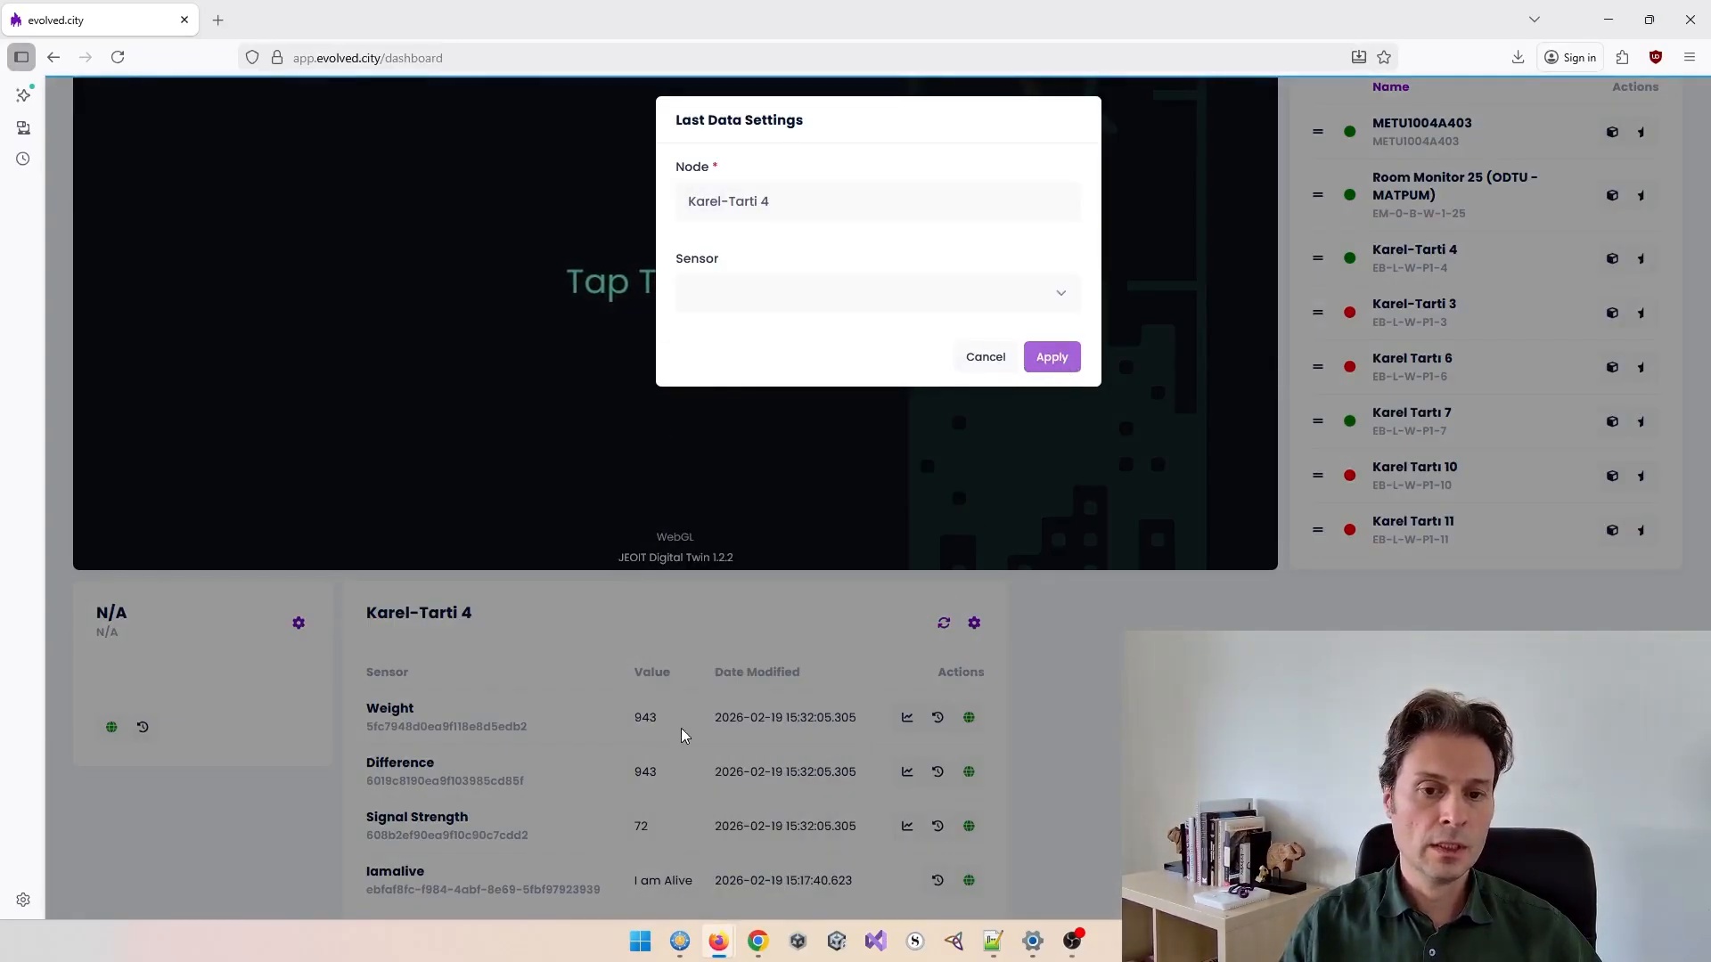
# - Set the last data widget's sensor to Iamalive and apply the settings
pyautogui.click(1024, 302)
pyautogui.click(856, 353)
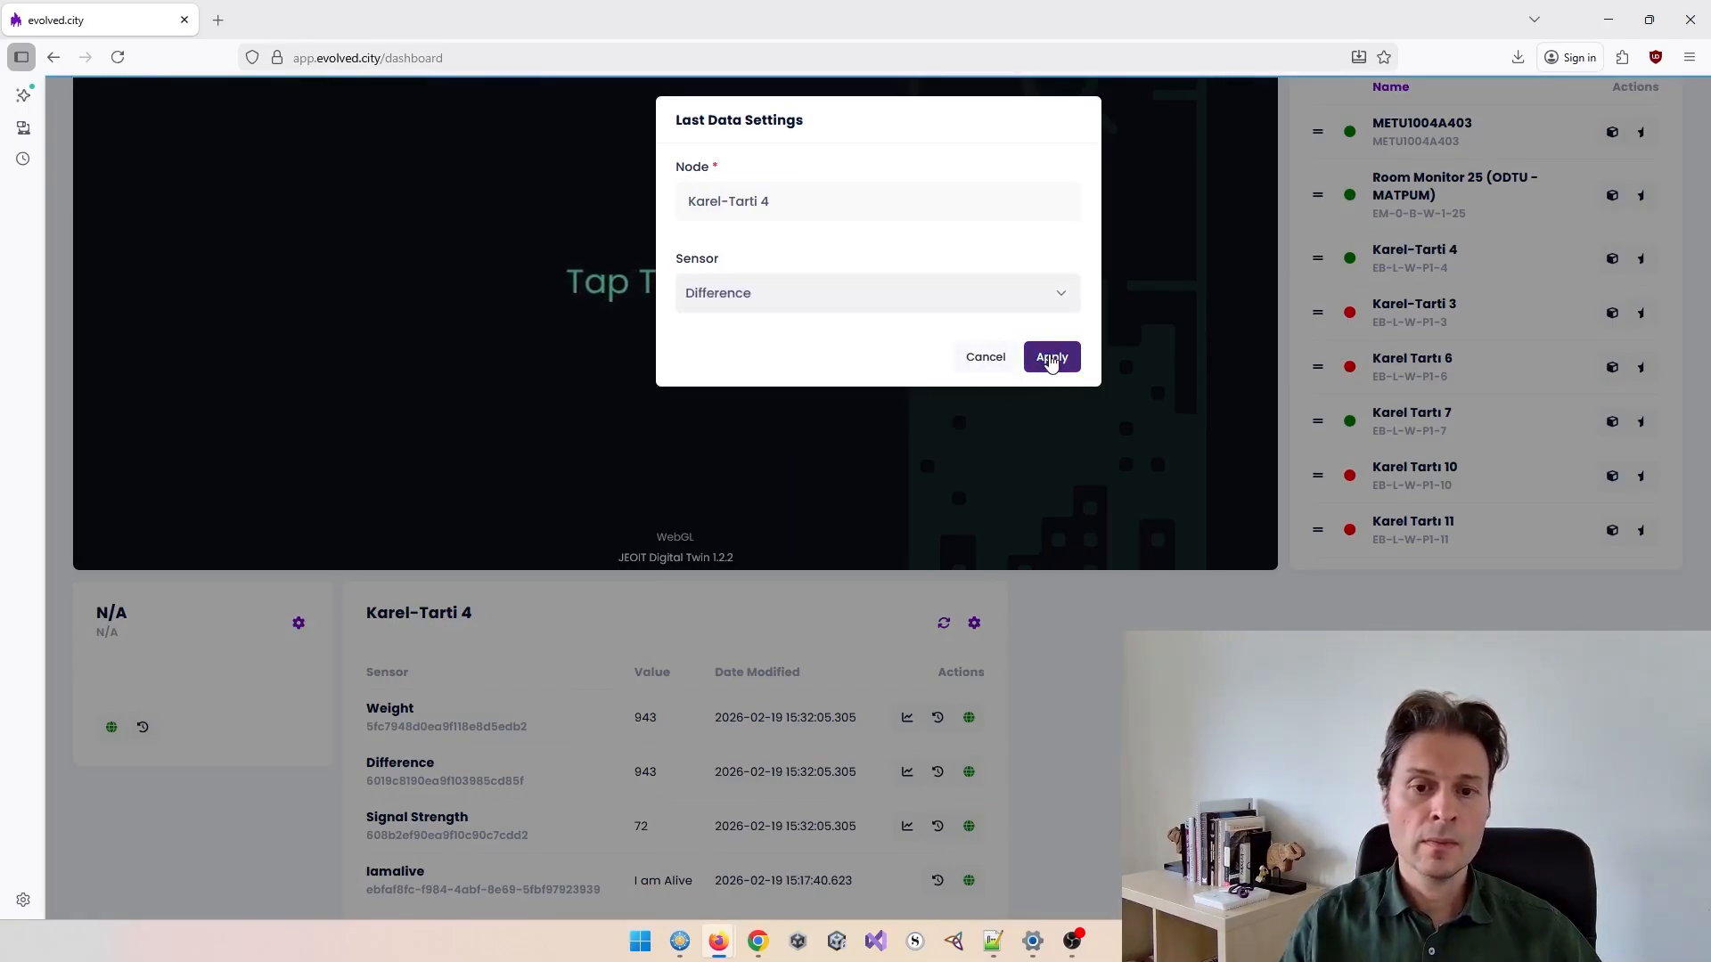
pyautogui.click(1031, 311)
pyautogui.click(836, 397)
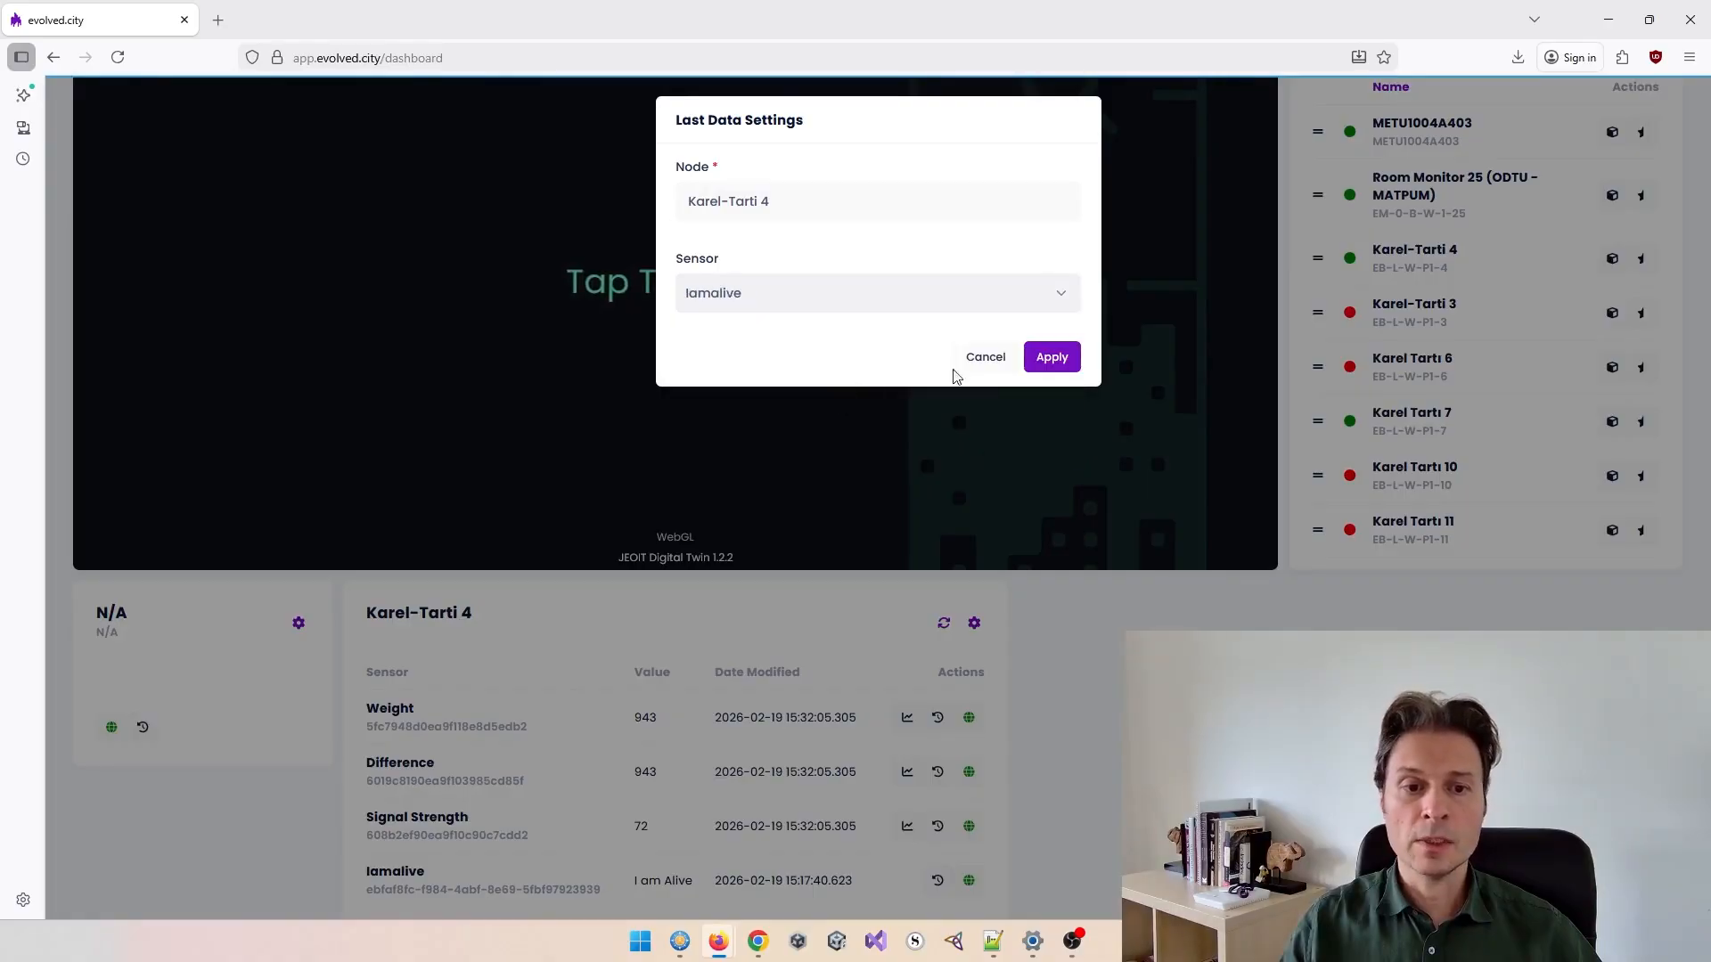
pyautogui.click(1051, 357)
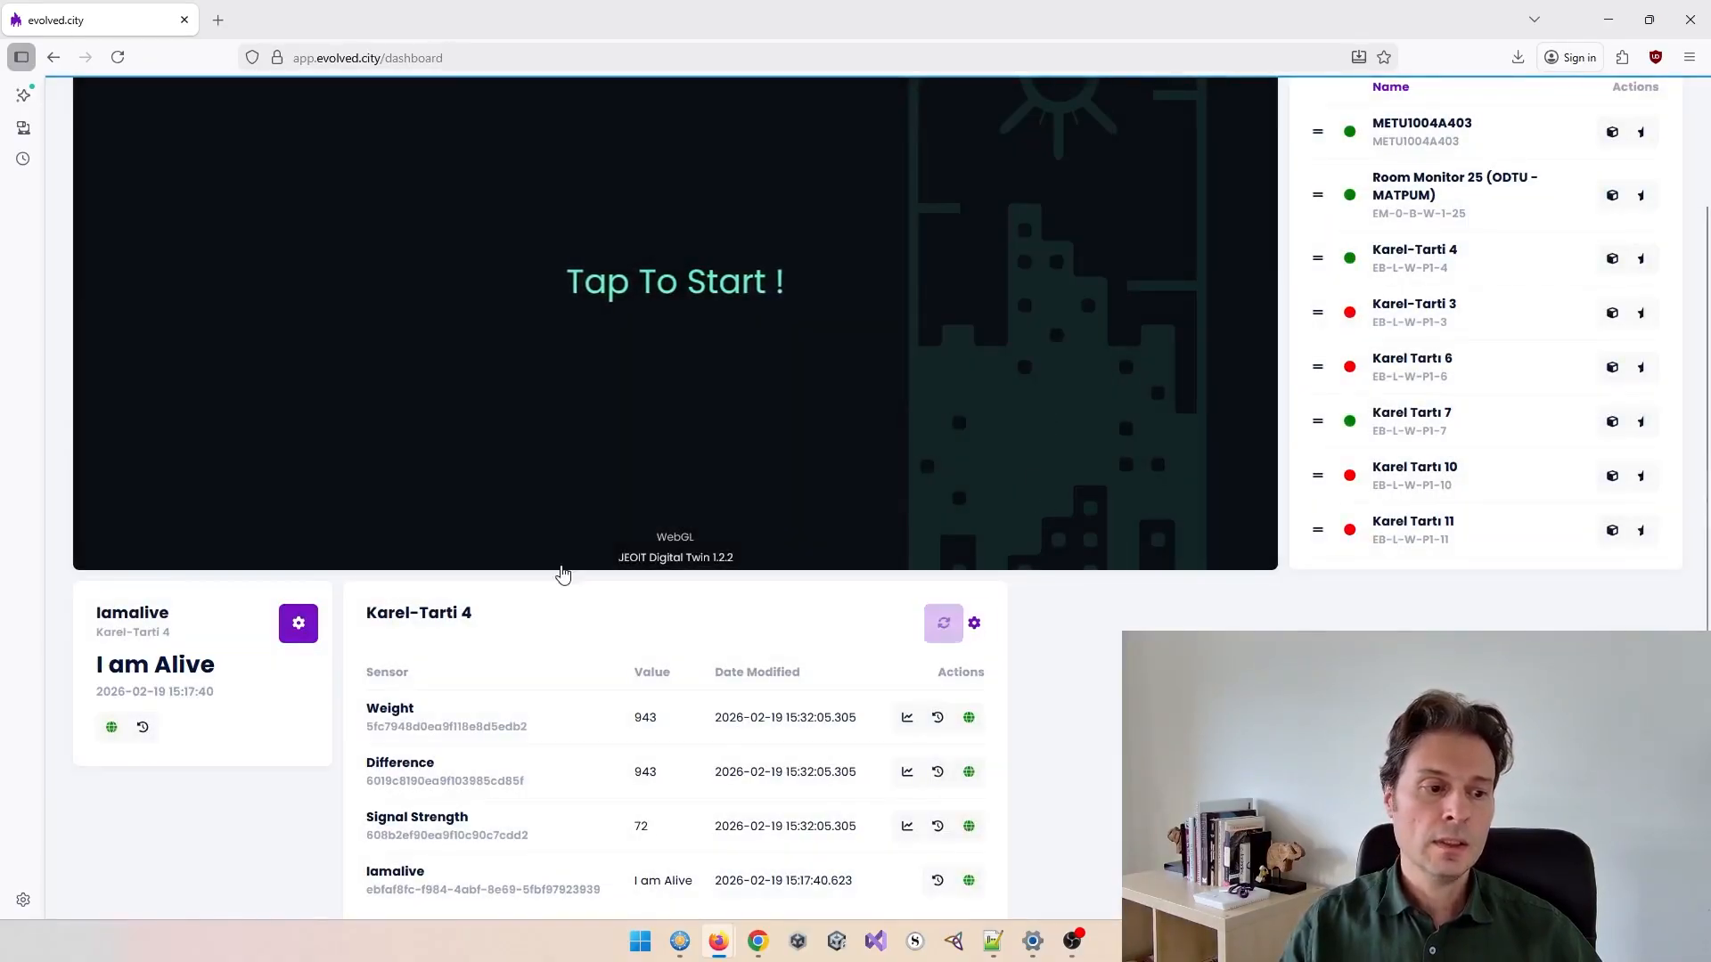
pyautogui.scroll(3, 208, 718)
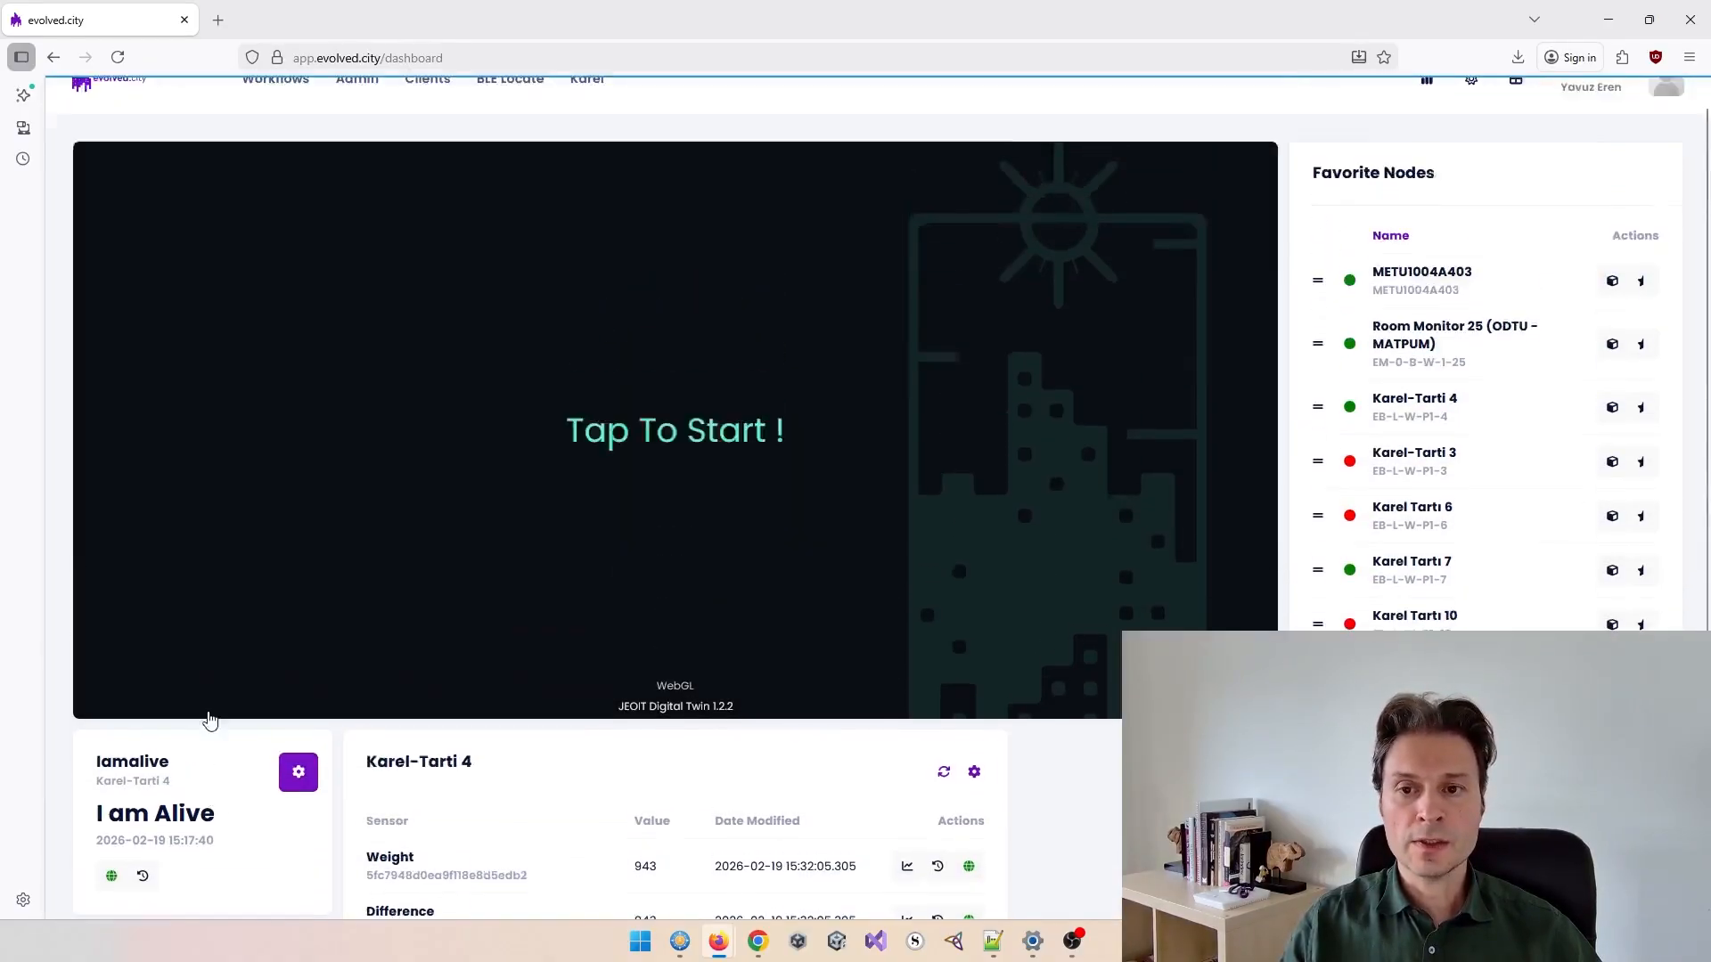